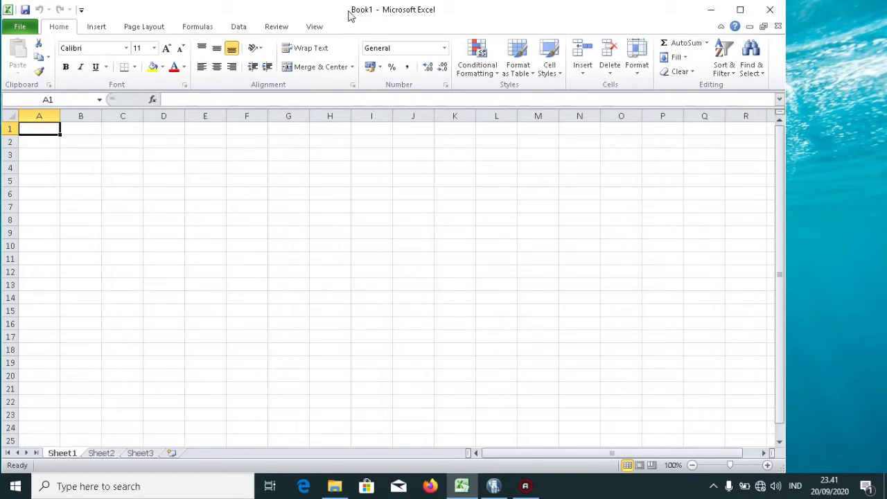
Step: Save the new workbook in the Documents folder under the file name "data penjualan 2020"
left_click(26, 11)
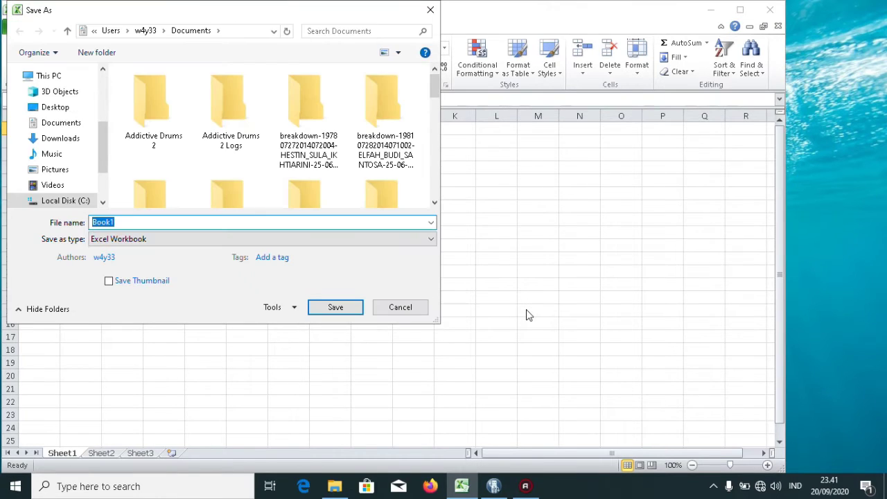
type("da")
type("ta penjualan 2020")
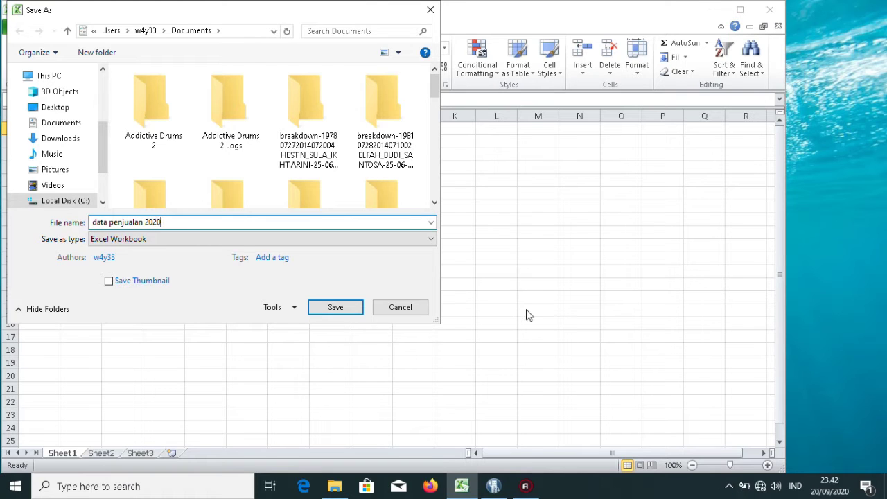
key("Return")
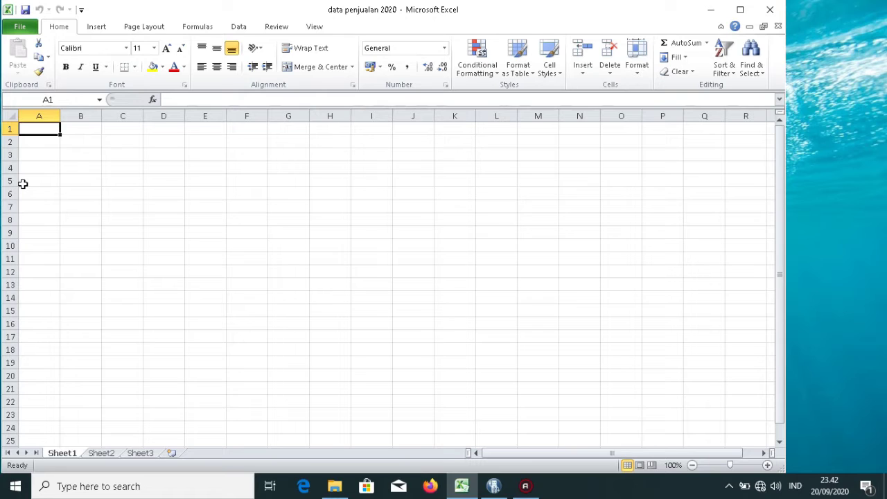
Step: Examine the workbook's file information, the insert, page layout, formula, data, review and view commands, and the list of available fonts
left_click(21, 31)
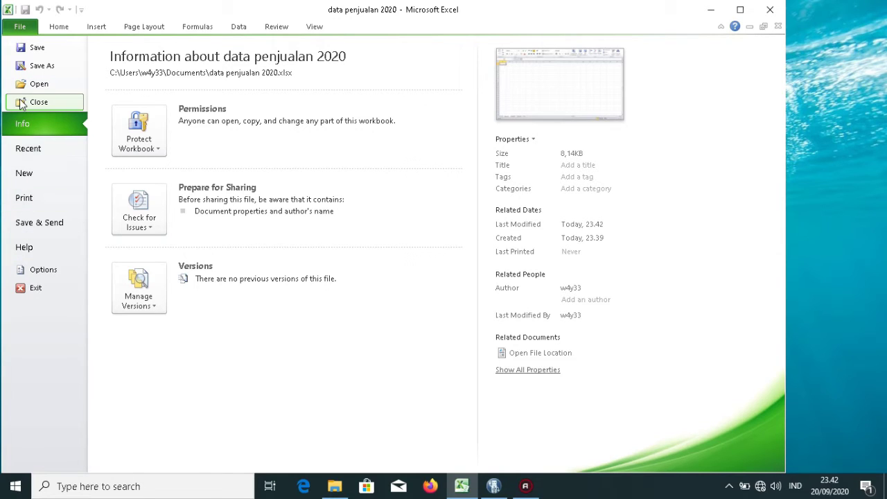
left_click(21, 28)
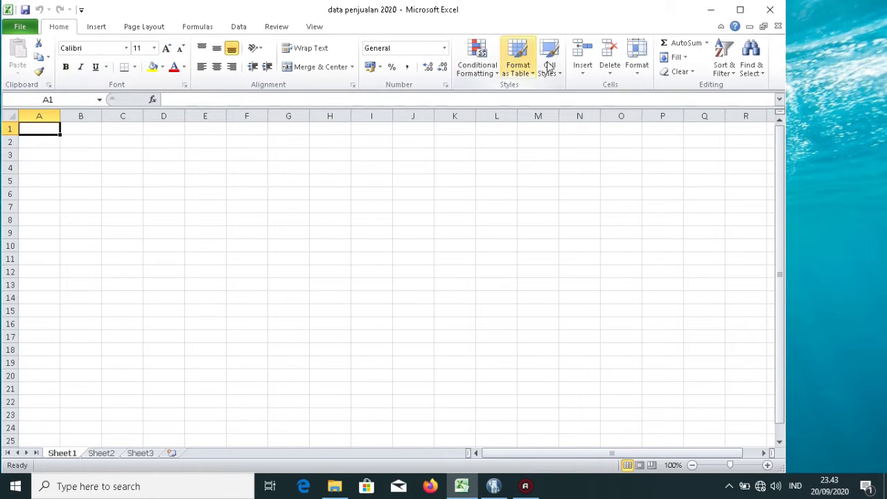
left_click(94, 29)
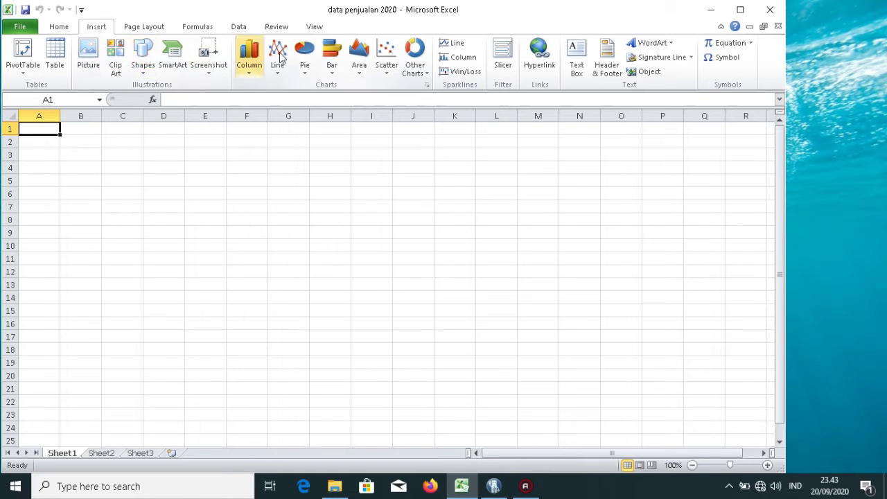
left_click(150, 27)
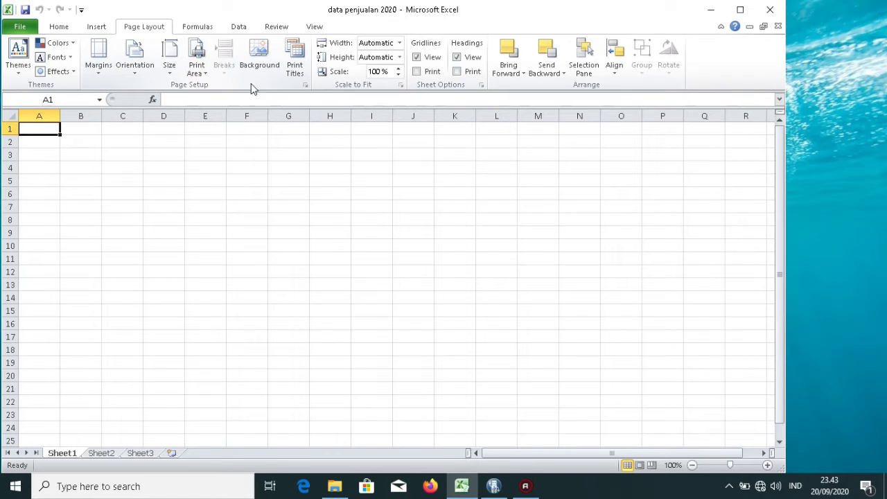
left_click(201, 28)
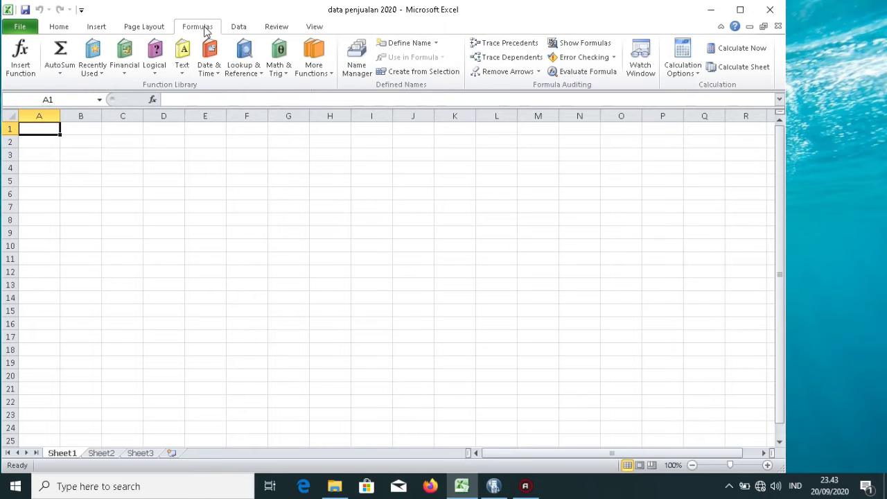
left_click(248, 29)
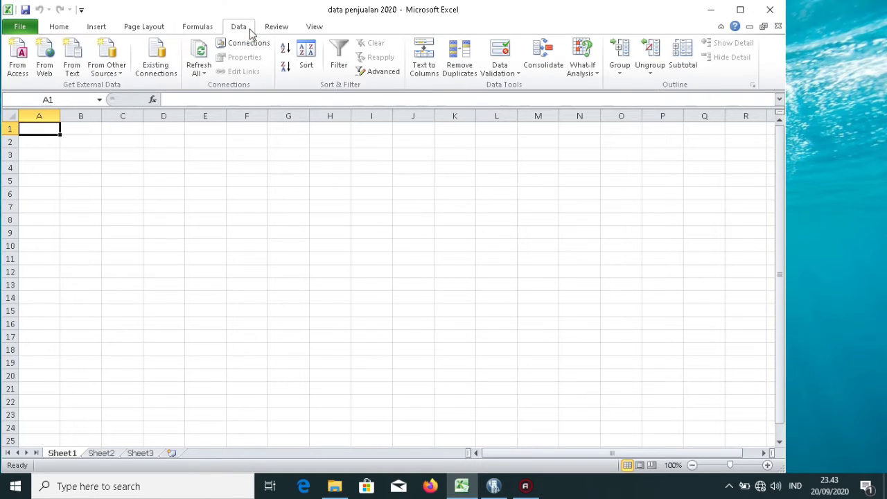
left_click(281, 33)
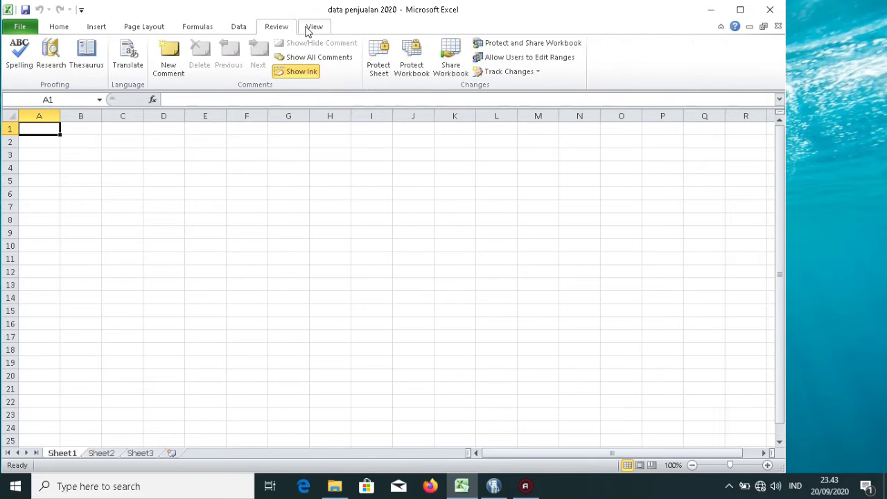
left_click(307, 32)
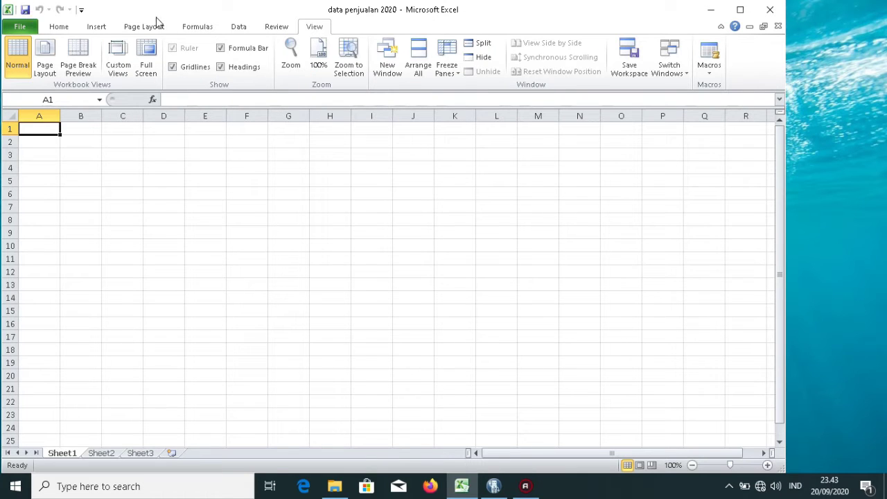
left_click(55, 30)
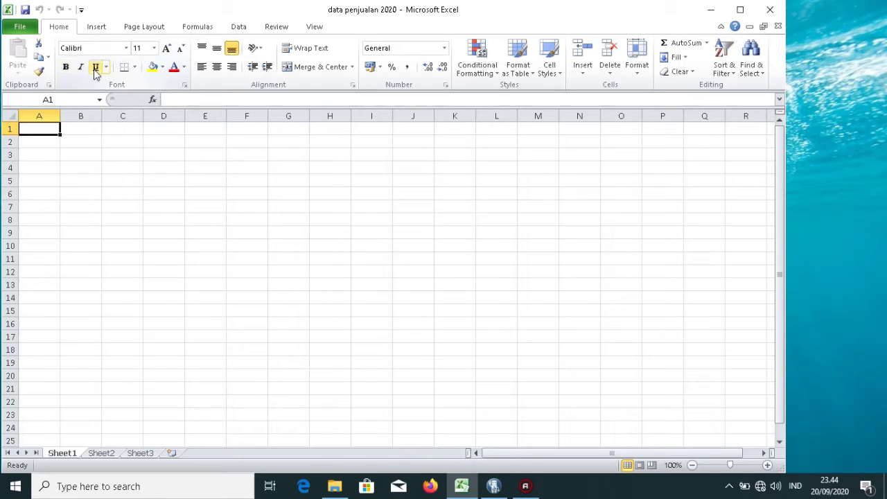
left_click(126, 49)
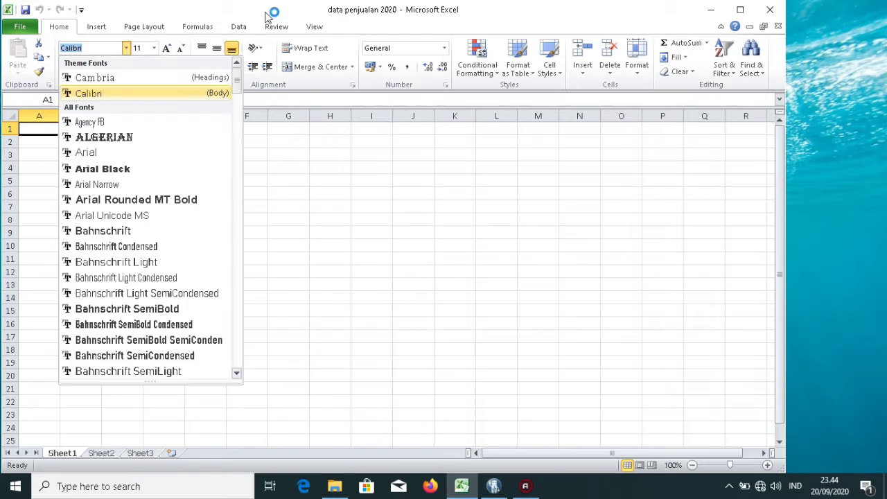
left_click(305, 4)
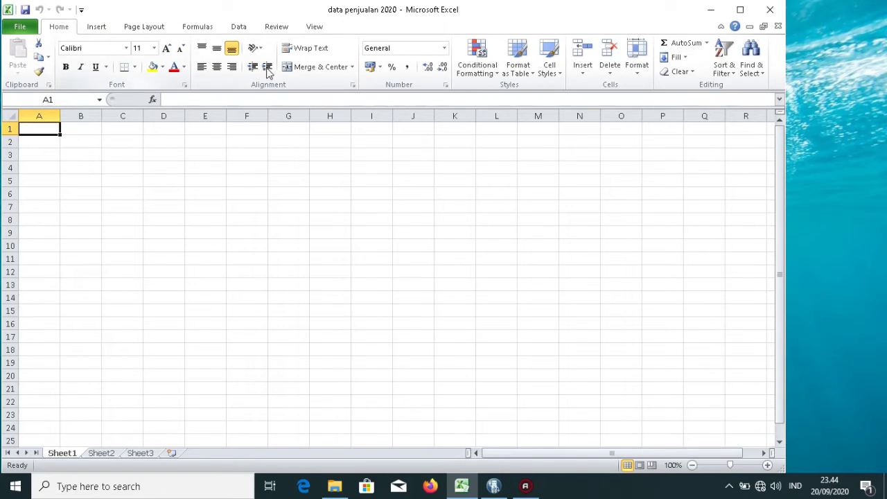
left_click(97, 31)
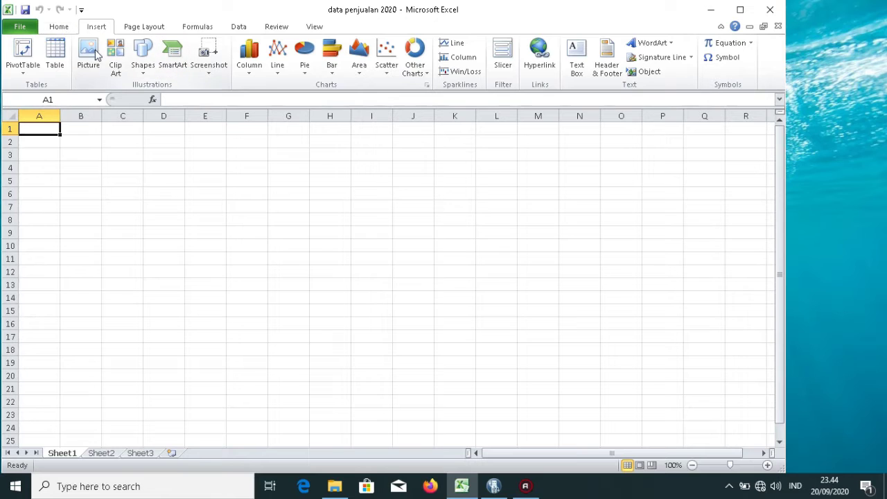
left_click(55, 30)
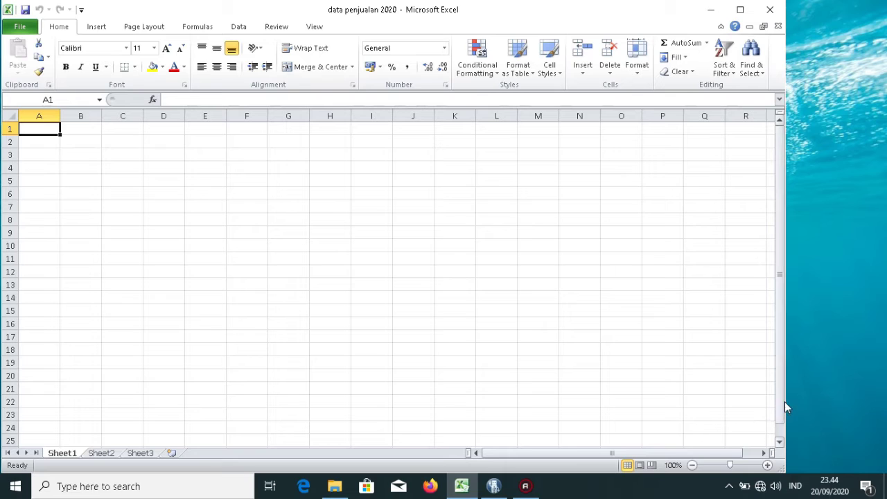
Step: Look over the empty rows of Sheet1 down to about row 41 and back, and check the columns sideways
left_click_drag(783, 380, 780, 438)
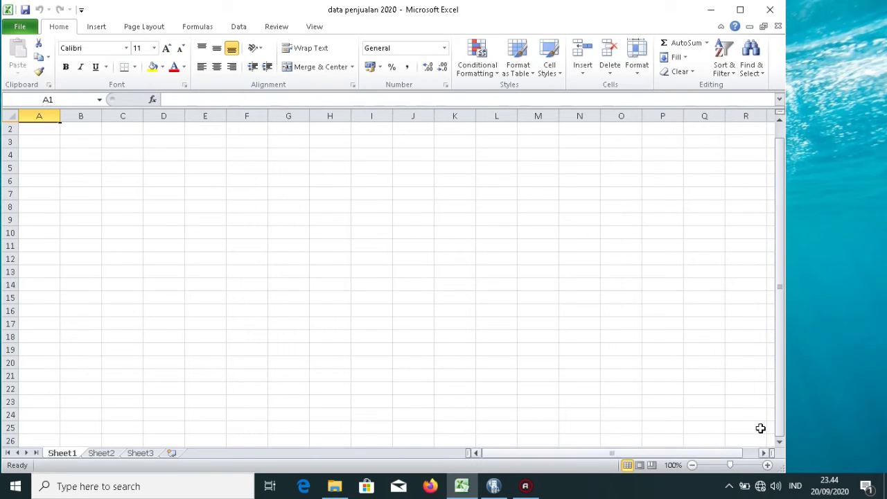
left_click(782, 443)
left_click(783, 444)
left_click(783, 444)
left_click(783, 444)
left_click(783, 443)
left_click(783, 444)
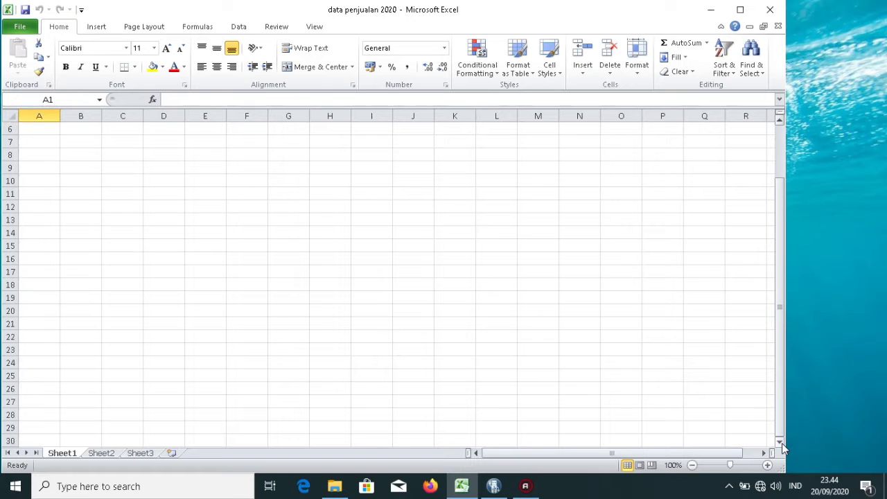
left_click(783, 443)
left_click(783, 443)
left_click(780, 444)
left_click(781, 443)
left_click(782, 445)
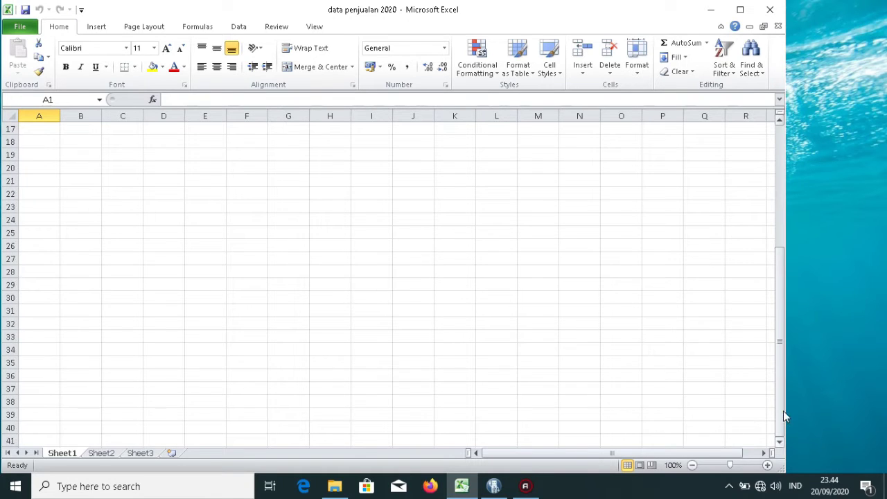
left_click_drag(782, 408, 781, 289)
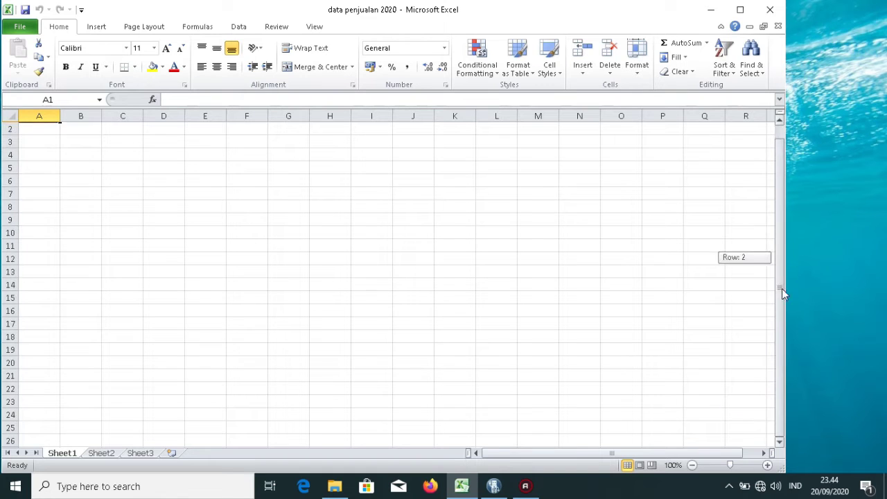
left_click_drag(784, 340, 781, 234)
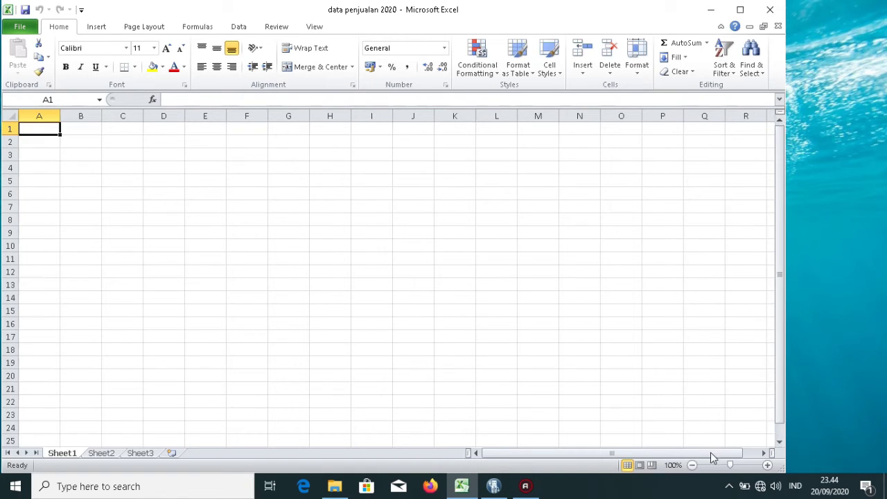
left_click_drag(710, 452, 635, 451)
left_click(762, 452)
left_click_drag(762, 452, 615, 461)
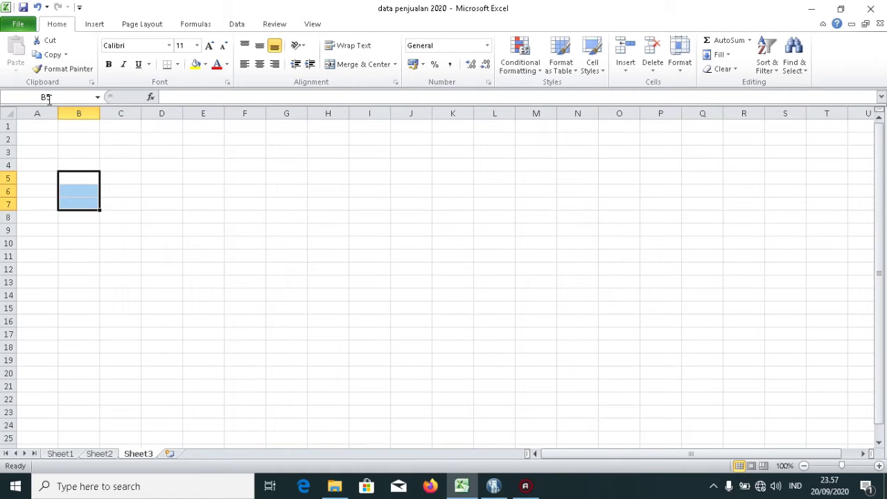
Step: Select cells D6, F4 and A1 on Sheet3 in turn to check their cell references
left_click(171, 192)
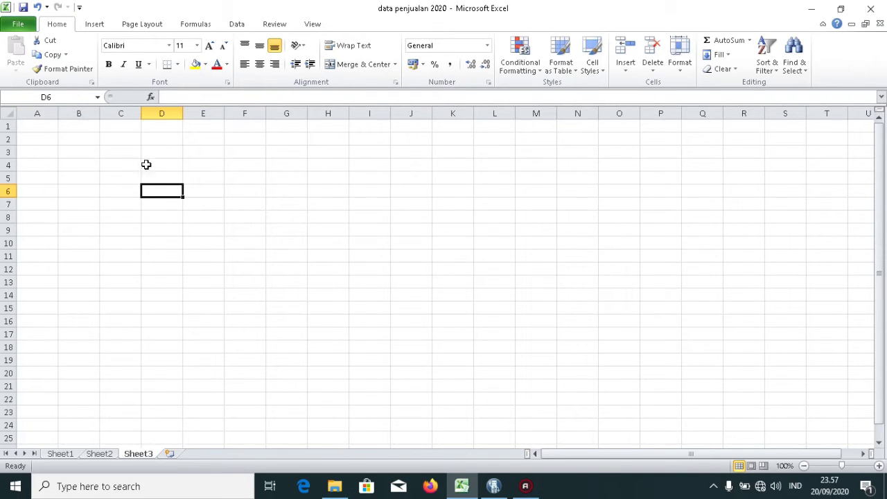
left_click(241, 165)
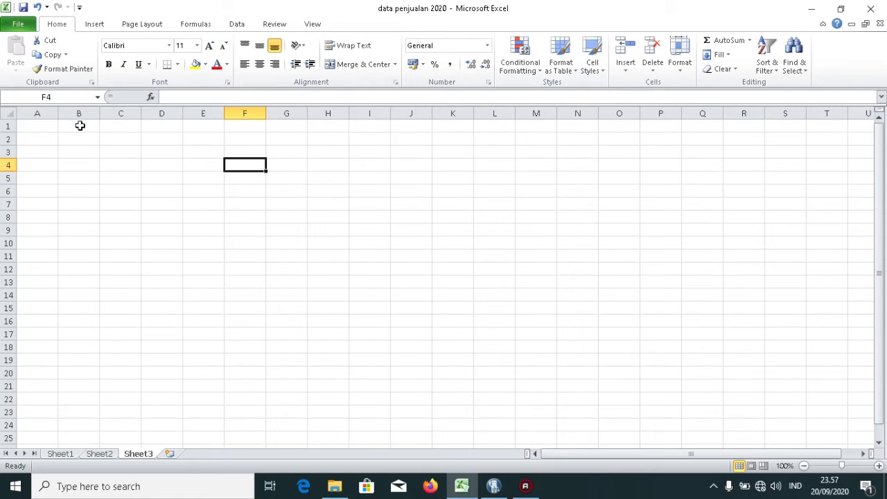
left_click(34, 127)
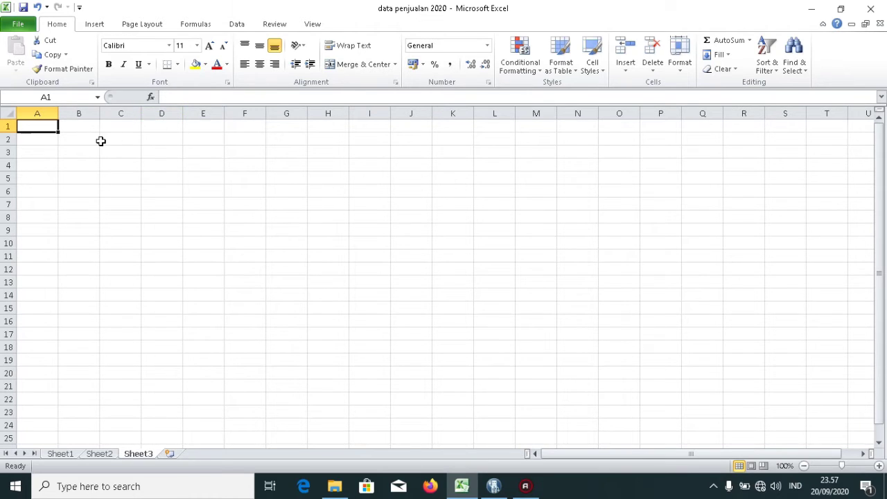
Step: Enter the text "data" in cell B3 of Sheet3
left_click(77, 149)
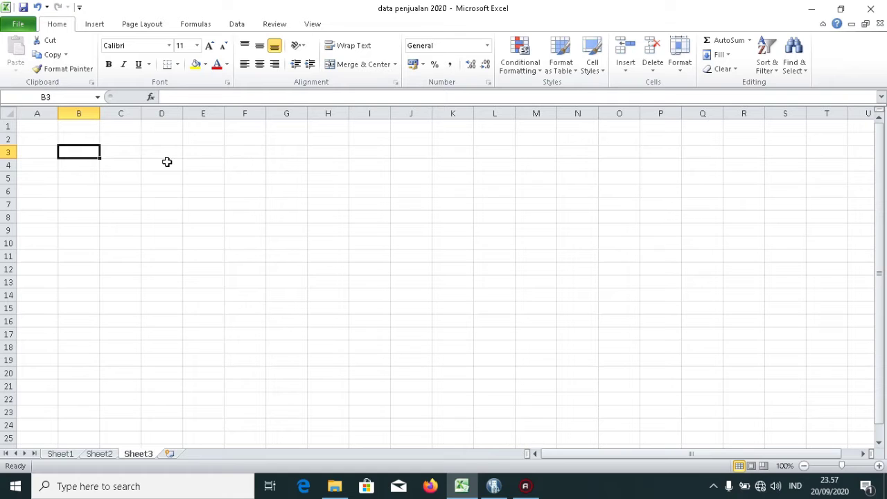
type("data")
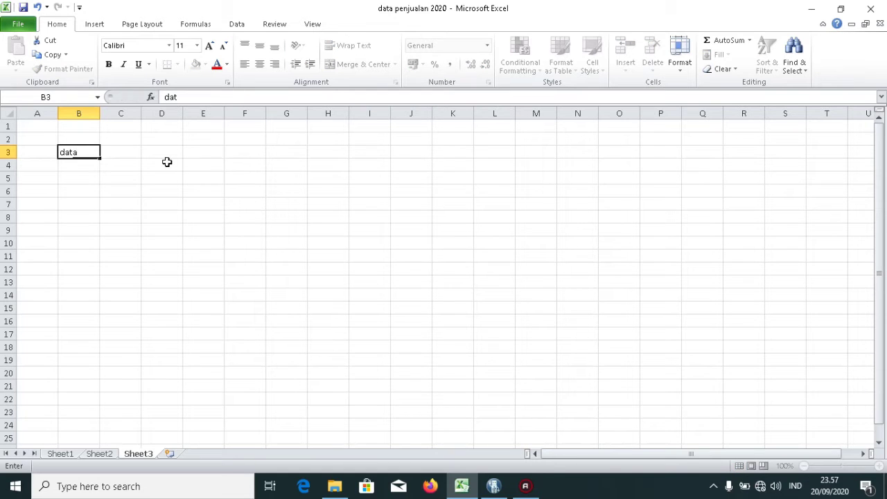
key("Return")
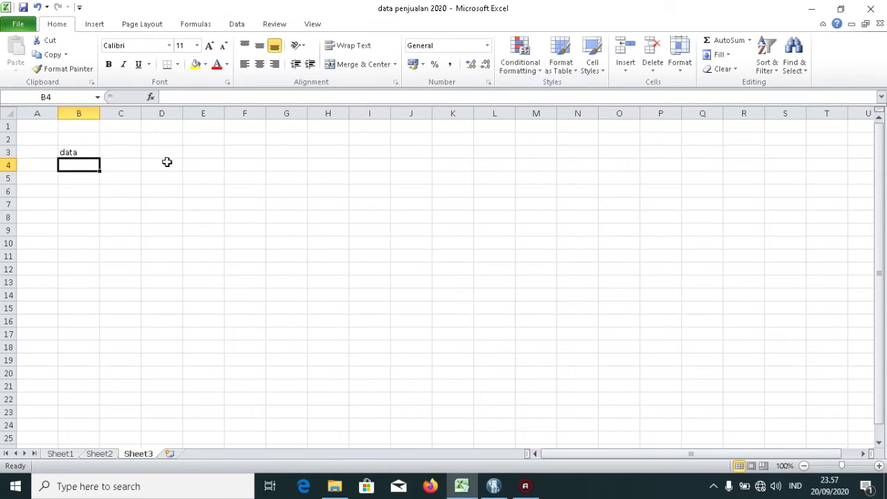
Step: Extend the text in cell B3 to read "data 2020" and review its content in the formula bar
left_click(66, 152)
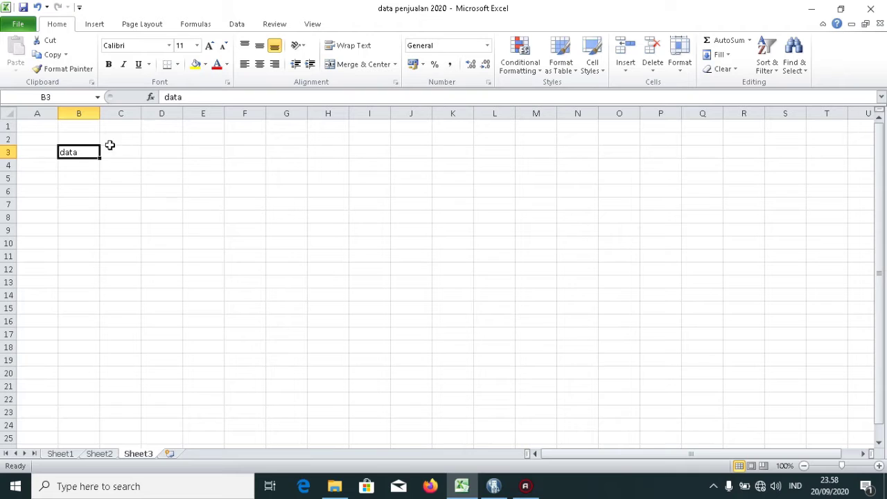
left_click(205, 96)
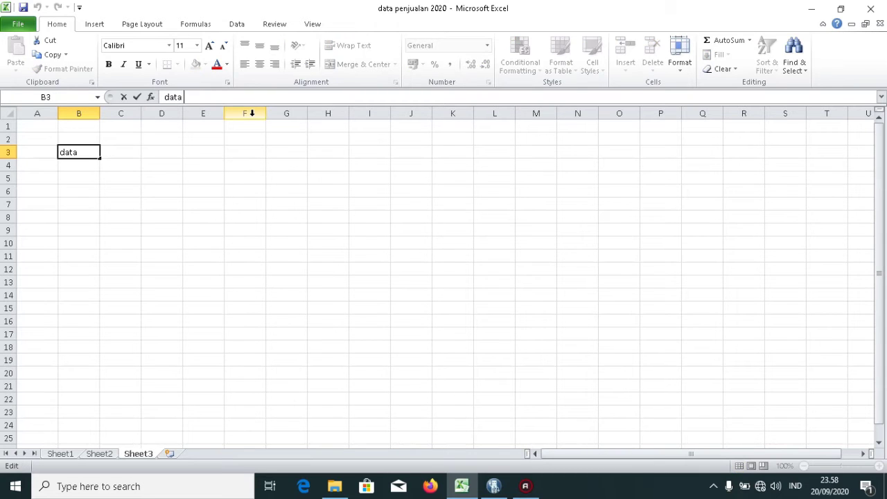
type("2020")
key("Return")
left_click(95, 153)
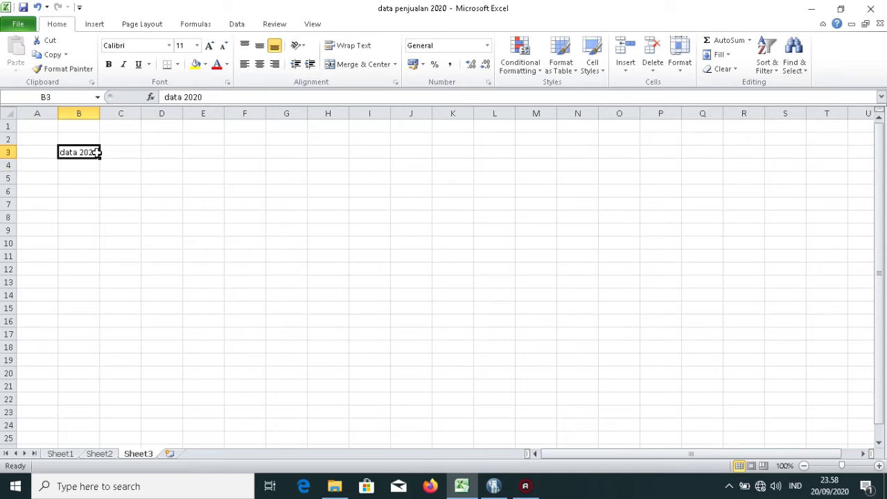
left_click(234, 101)
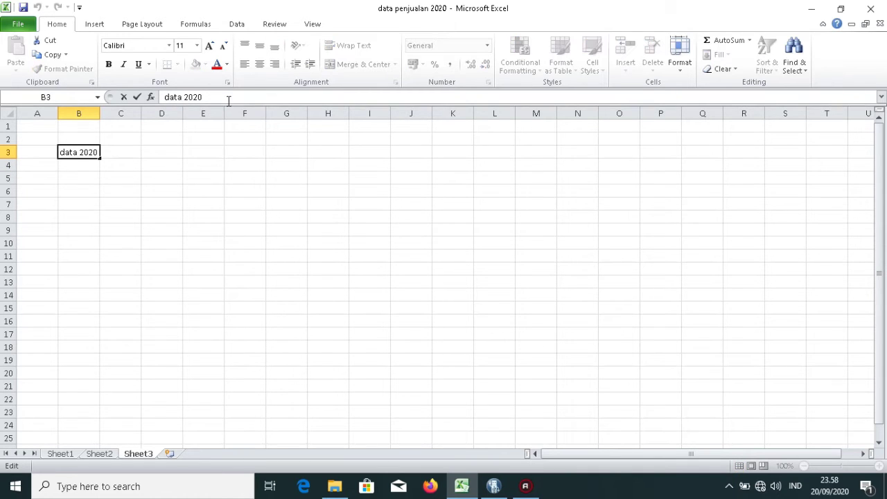
left_click(163, 155)
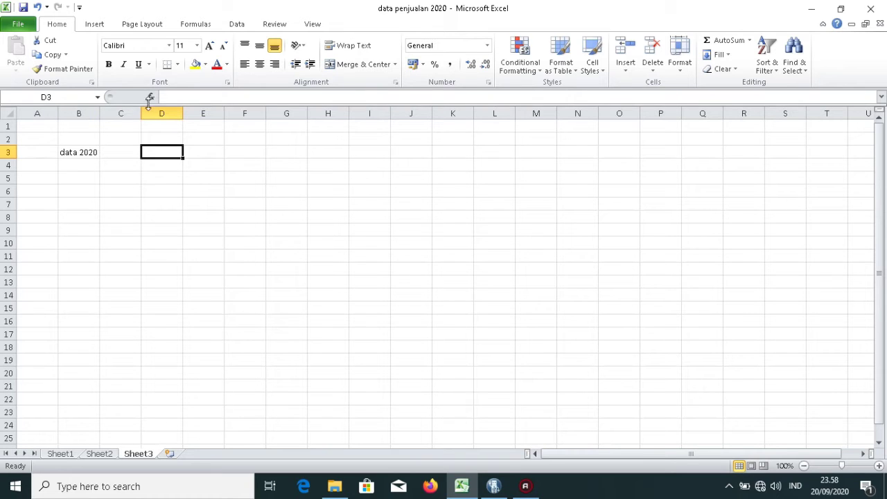
Step: Enter the number 12 in cell C5
left_click(118, 181)
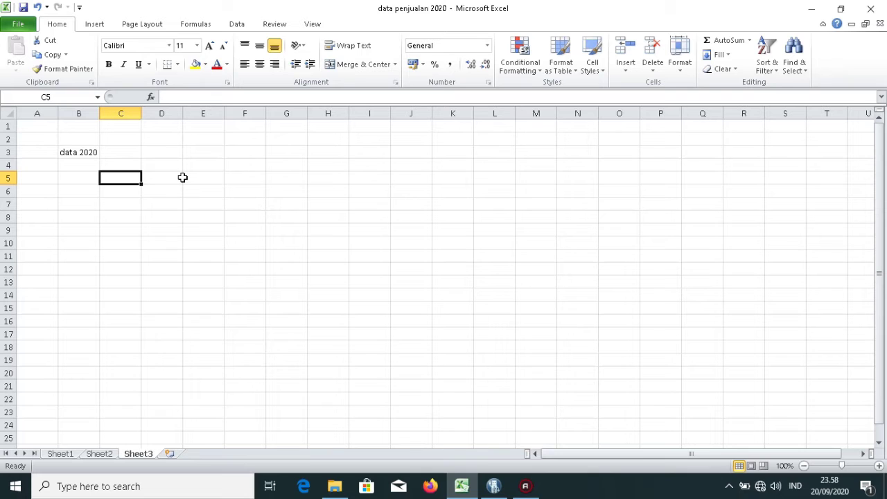
type("12")
left_click(182, 178)
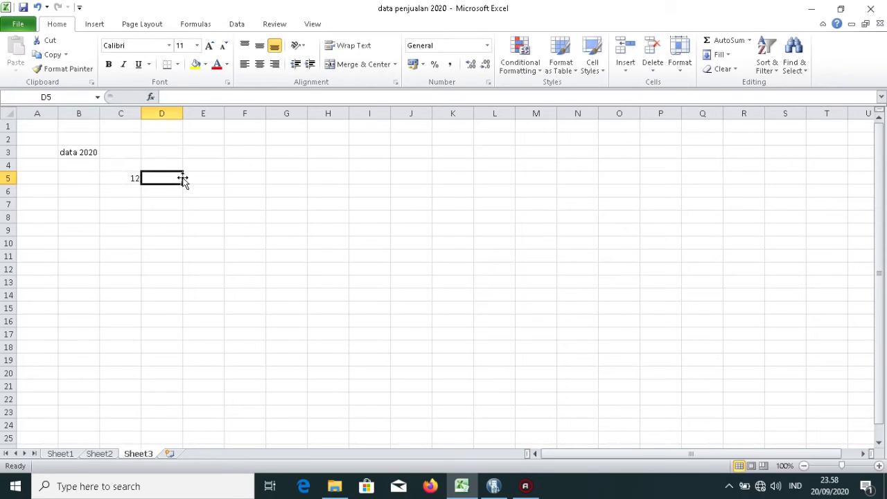
Step: Enter the number 5 in cell D5 and the formula =C5*D5 in cell E5
type("5")
key("Tab")
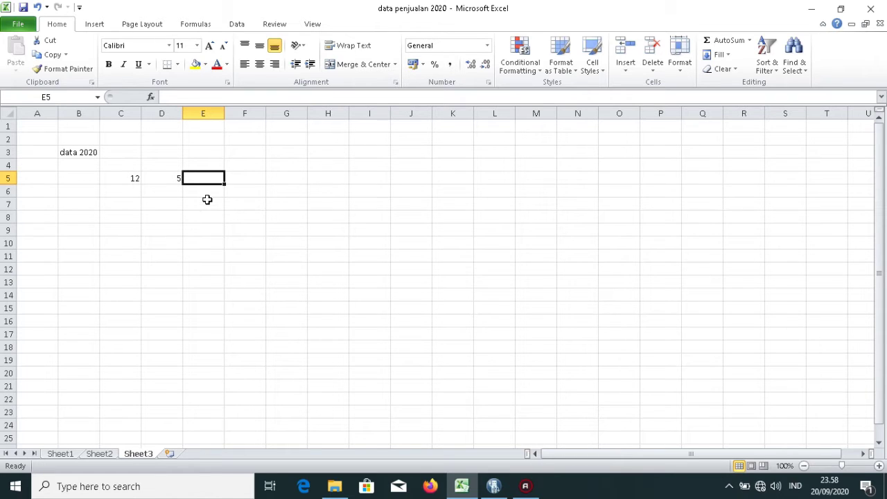
type("=")
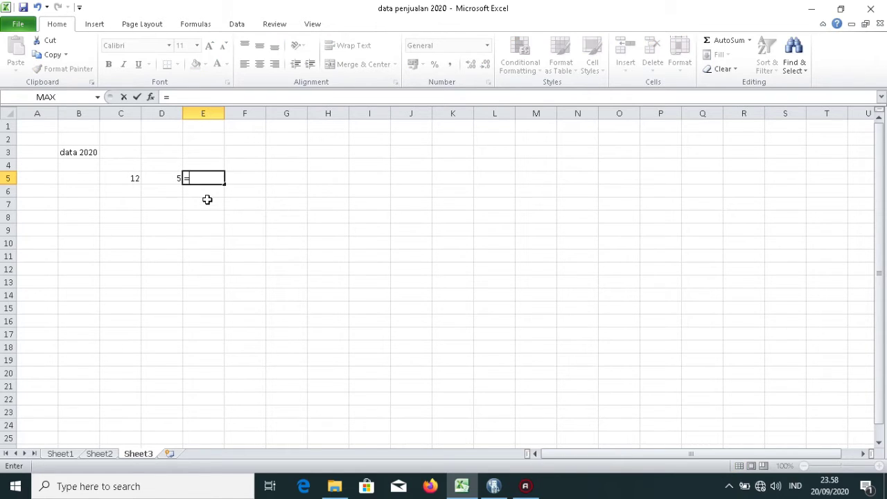
left_click(134, 180)
type("*")
left_click(165, 181)
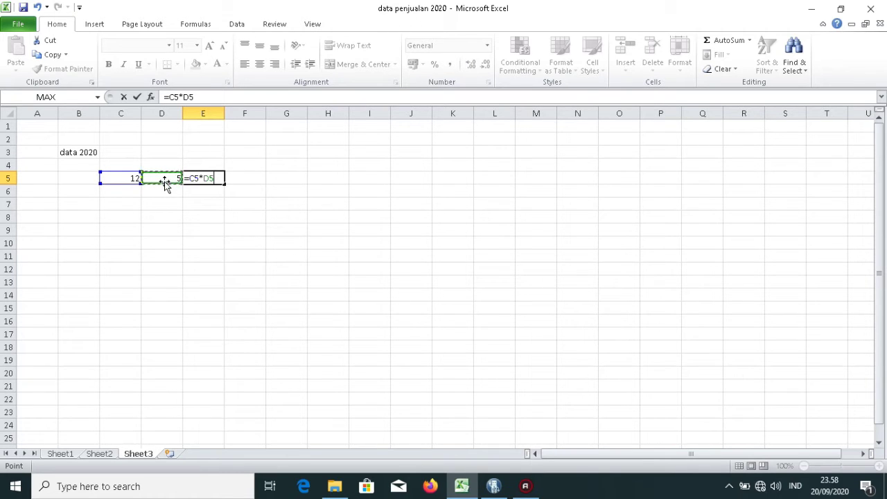
key("Return")
Step: Select cell E5 to compare its displayed result with the formula behind it
left_click(211, 179)
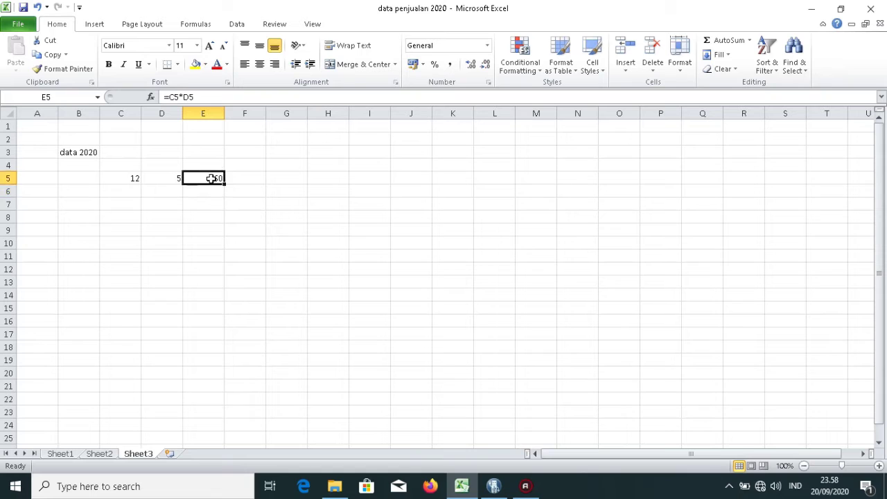
left_click(219, 210)
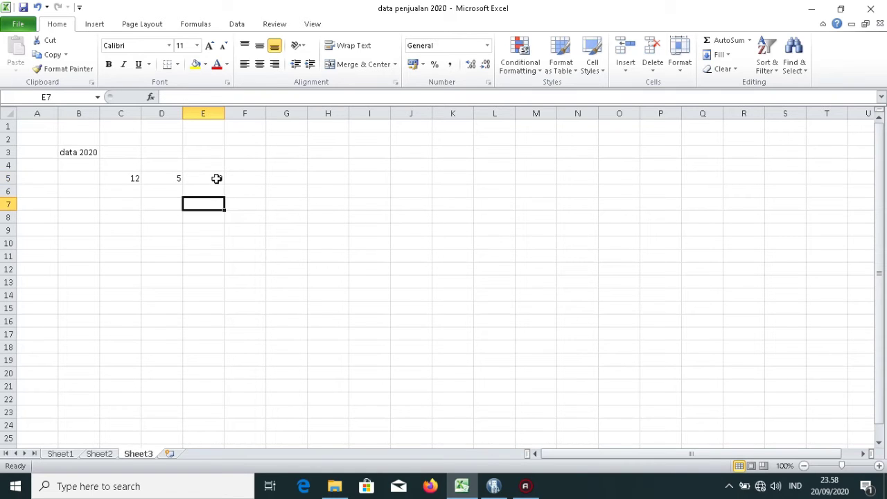
left_click(216, 179)
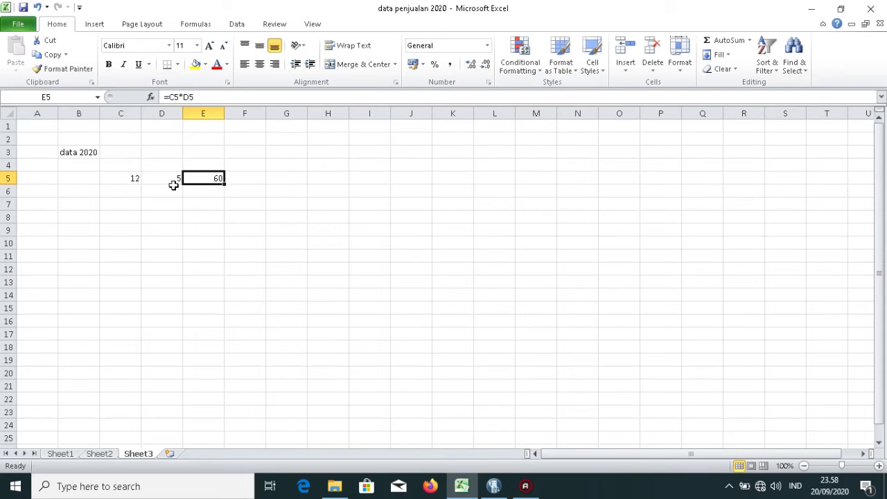
left_click(233, 214)
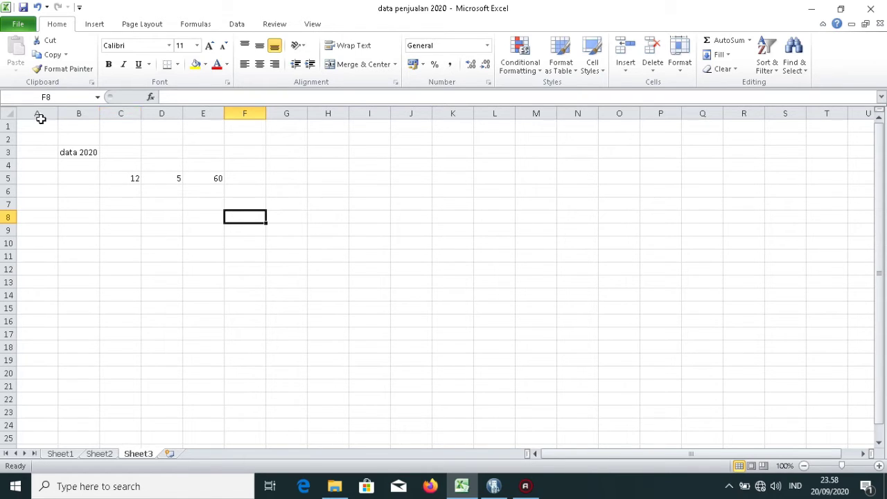
Step: Select the whole of column G and column F in turn to examine how columns are labelled
left_click(262, 139)
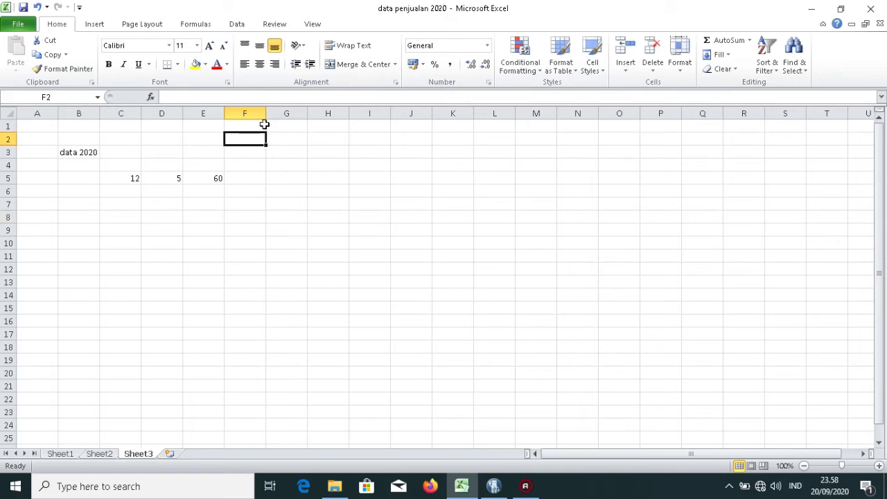
left_click(285, 114)
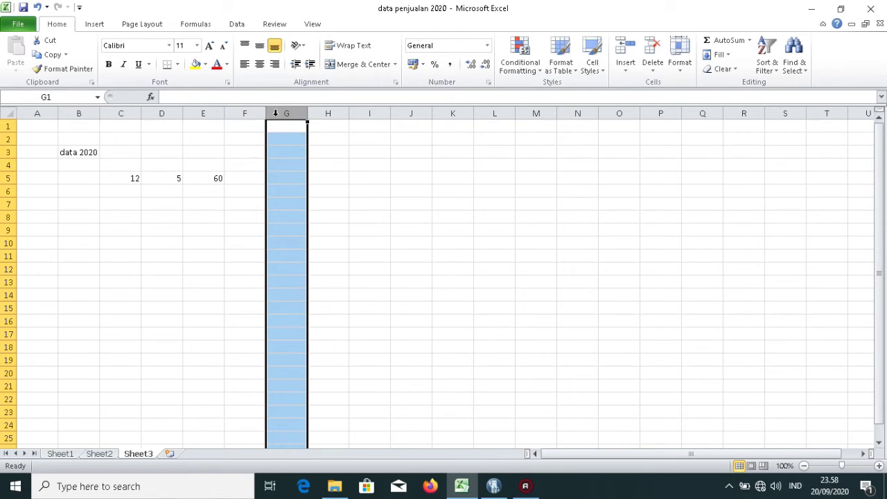
left_click(257, 114)
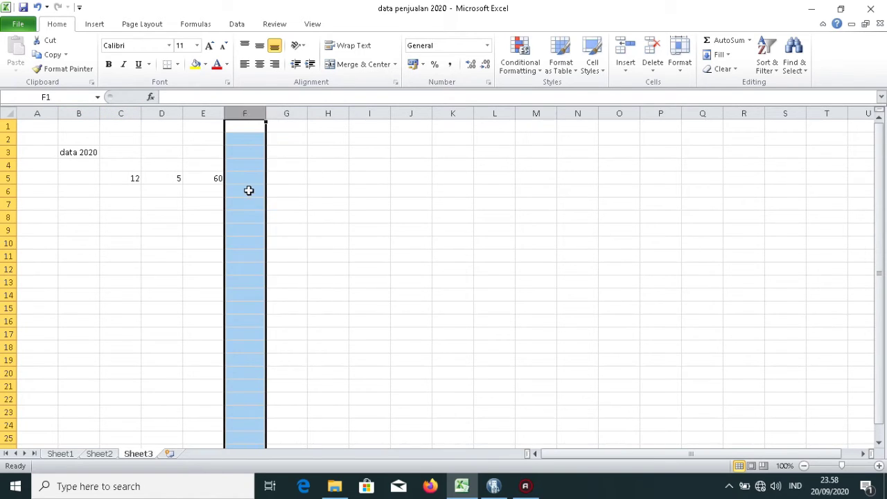
left_click(299, 177)
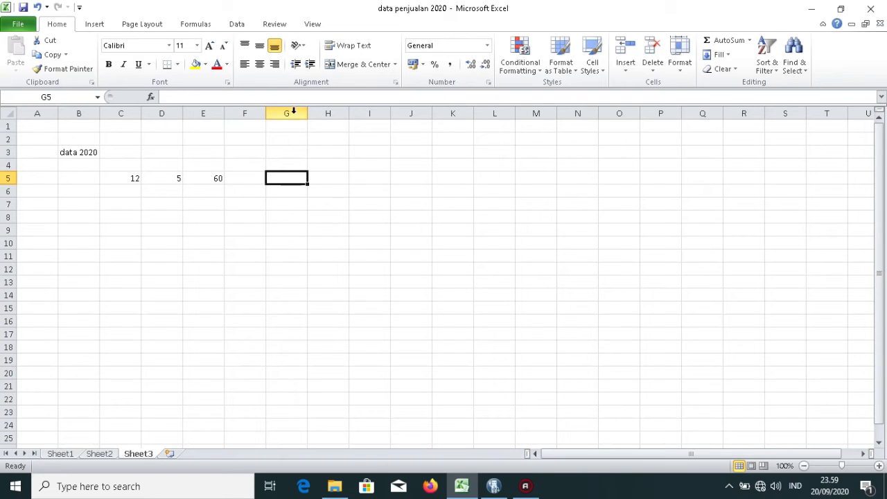
left_click(164, 247)
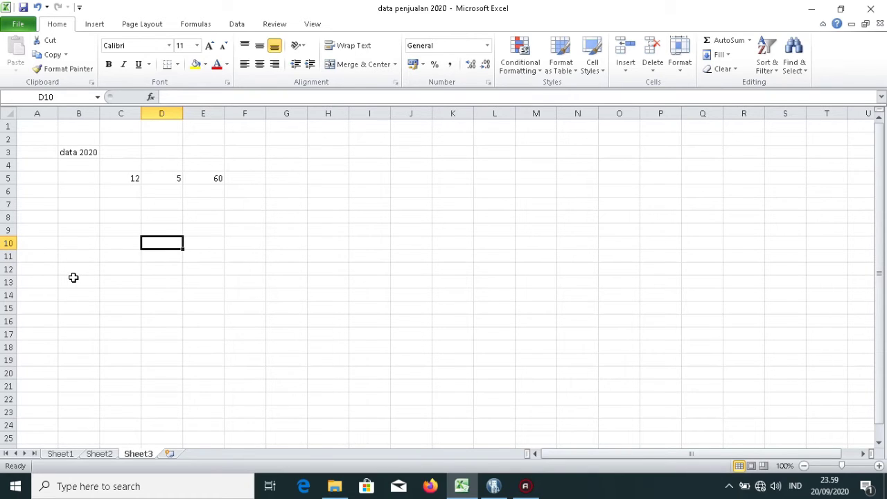
Step: Look through Sheet1, Sheet2 and Sheet3 of the workbook and return to Sheet1
left_click(58, 454)
left_click(98, 455)
left_click(132, 455)
left_click(100, 455)
left_click(58, 455)
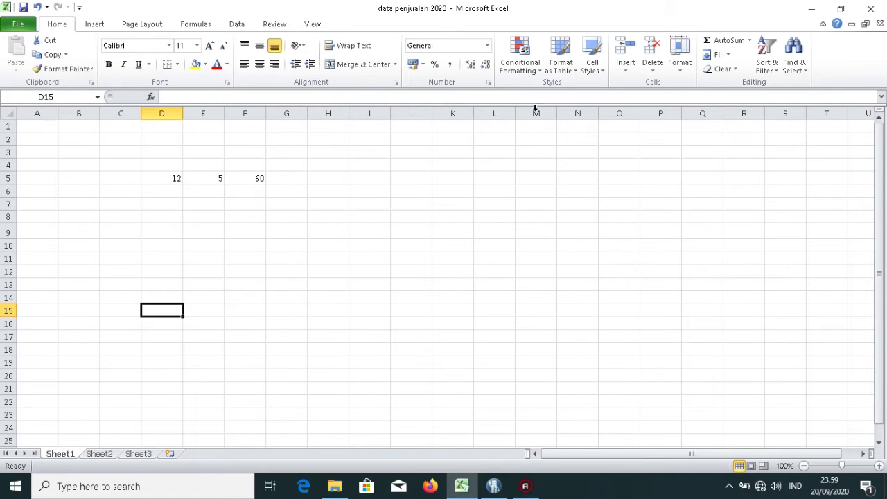
Step: Enter the text "workbook" in cell F13 of Sheet1 and "worksheet" in cell F14
left_click(232, 285)
type("wor")
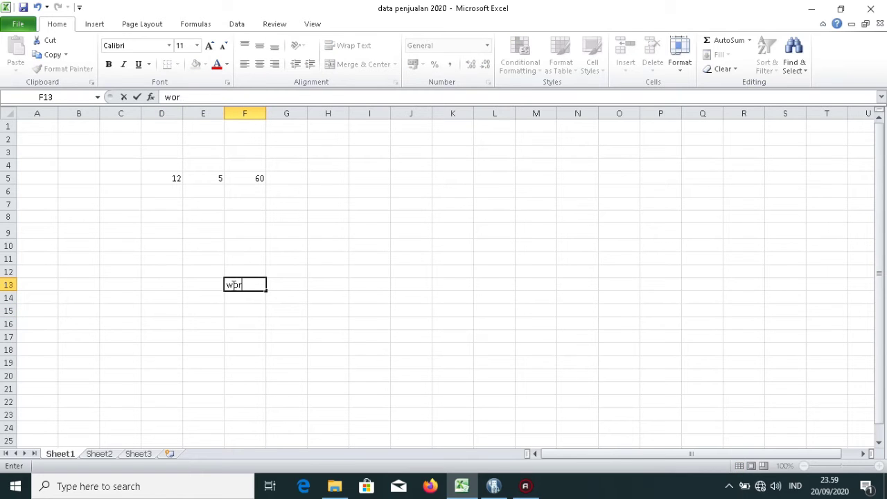
type("kbook")
key("Return")
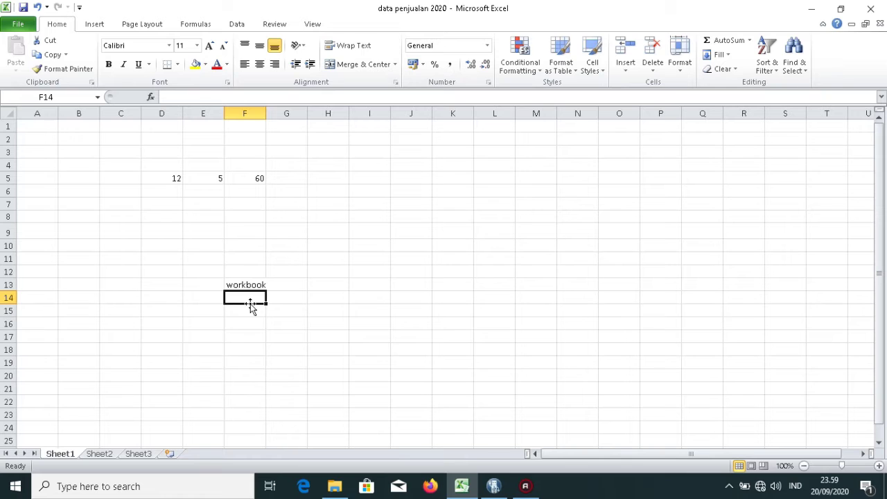
type("work")
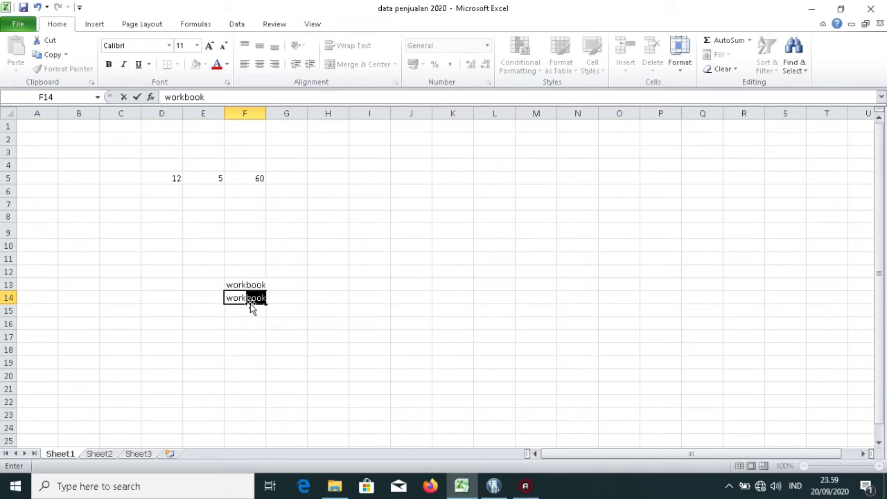
type("sheet")
key("Return")
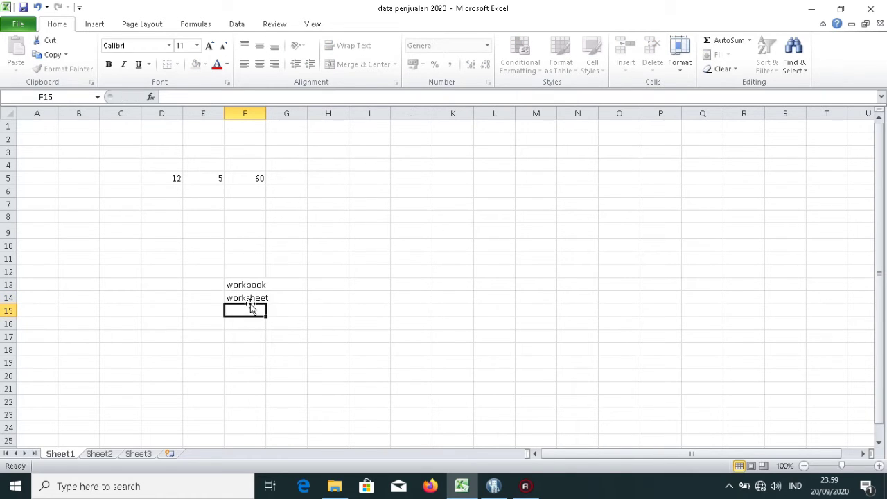
Step: Select the "worksheet" cell on Sheet1, and view Sheet2 and Sheet3 as examples of worksheets
left_click(259, 295)
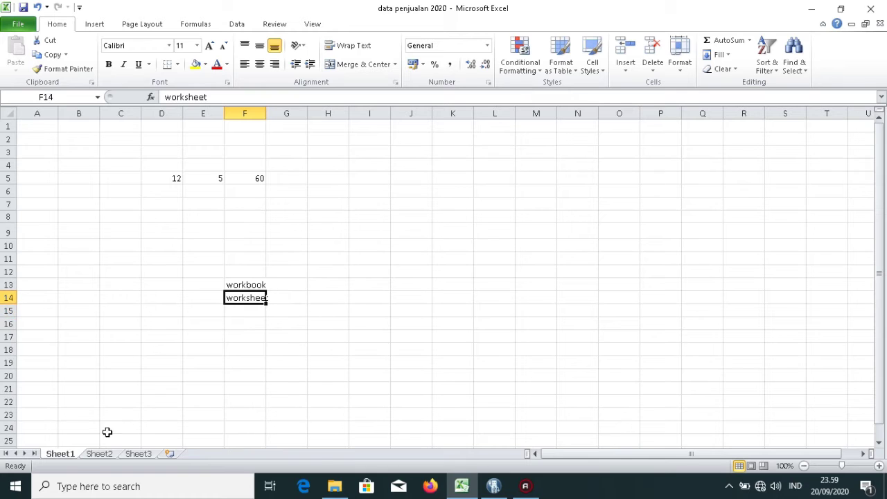
left_click(96, 460)
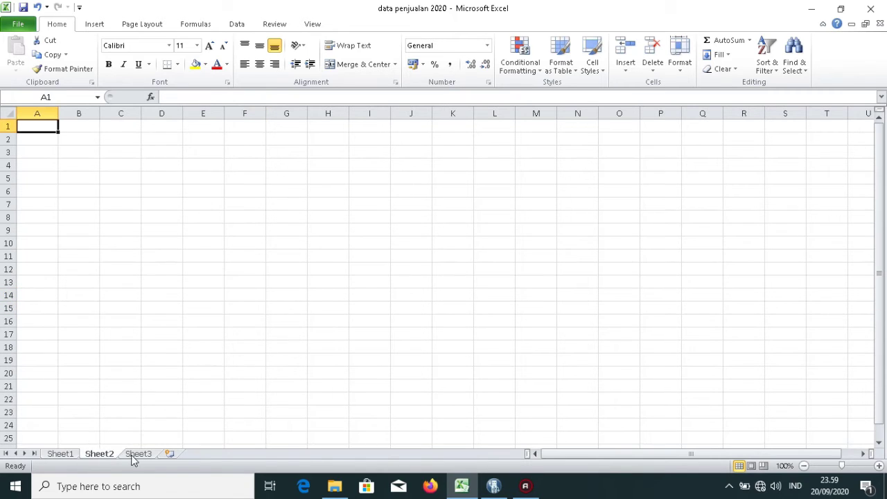
left_click(135, 460)
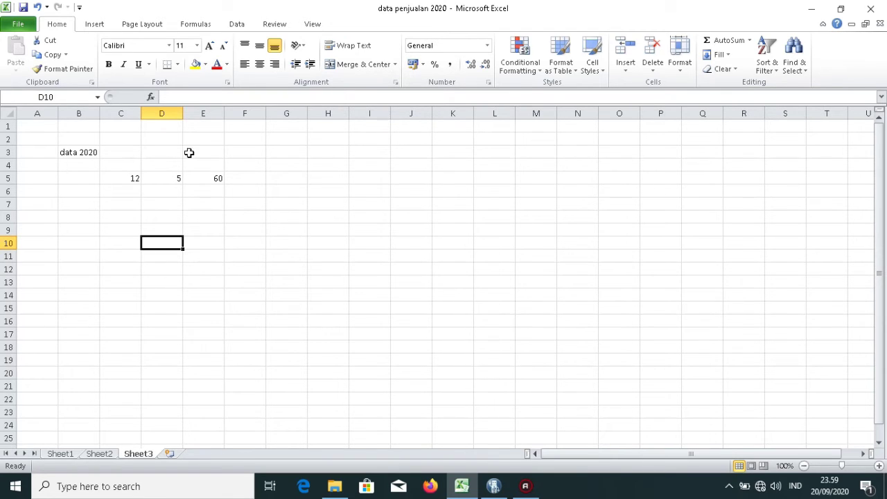
Step: Select cells E8, B8, A1 and B5 on Sheet3 in turn, finishing on B8, to examine individual cells
left_click(194, 216)
left_click(94, 217)
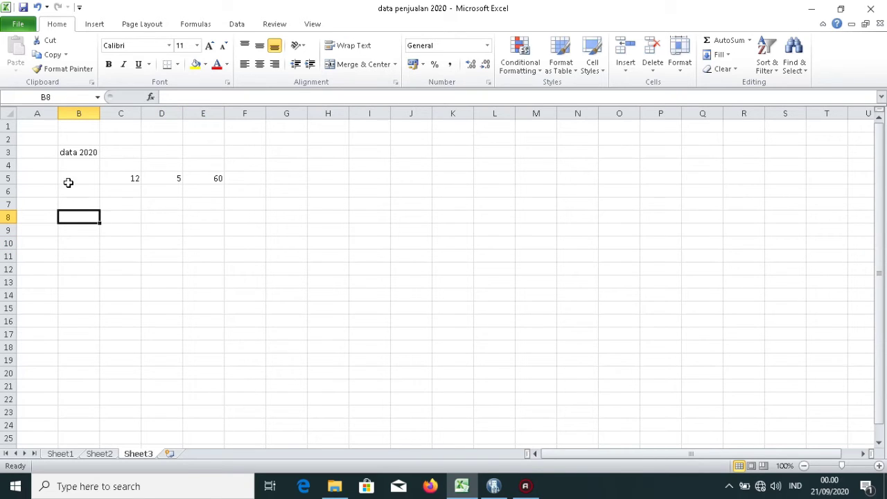
left_click(40, 127)
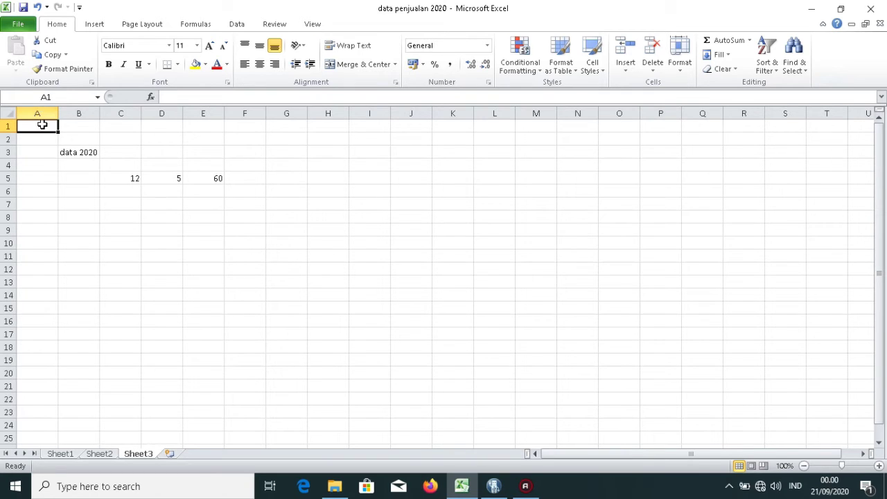
left_click(89, 184)
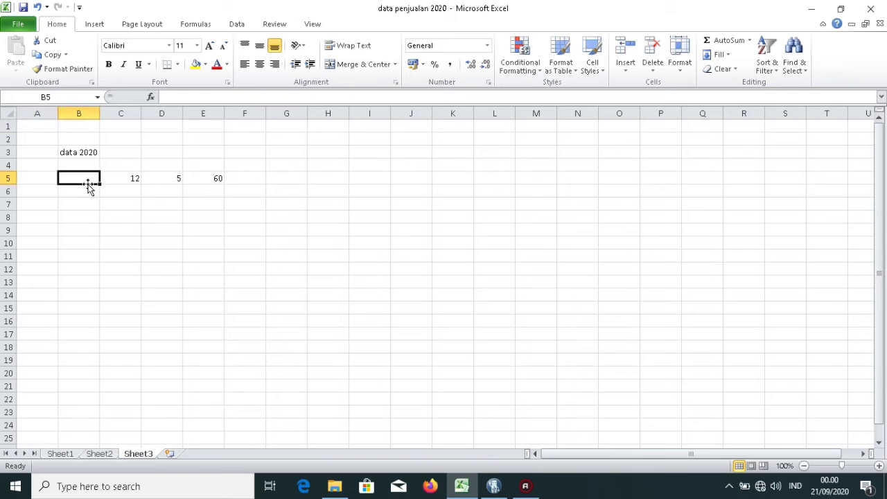
left_click(81, 217)
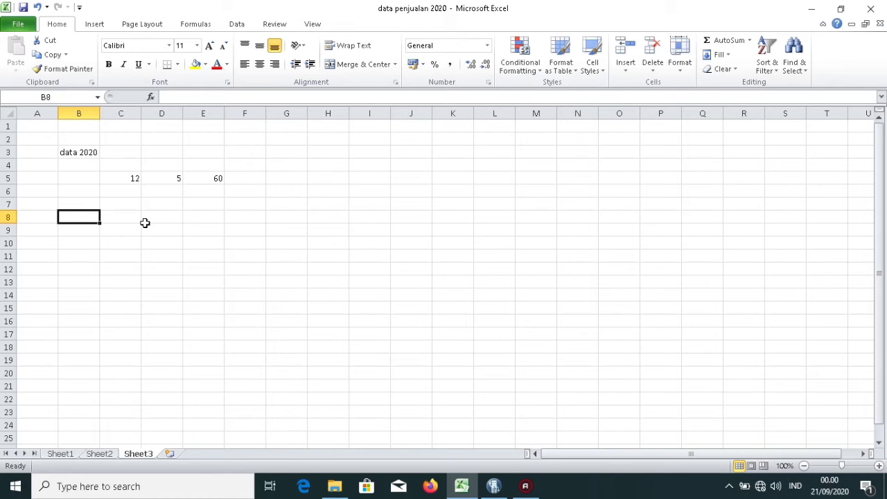
Step: Go to the Windows desktop, search for "excel" and launch Microsoft Excel 2010 with a blank workbook
key("super+d")
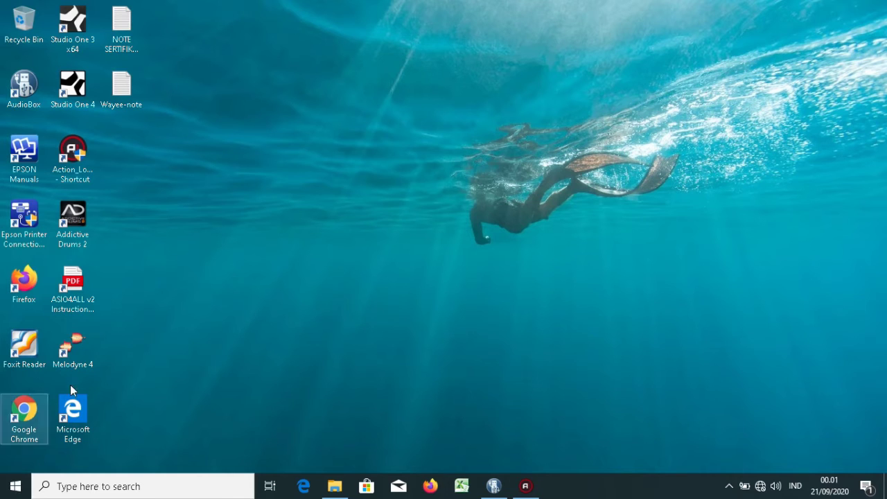
left_click(7, 494)
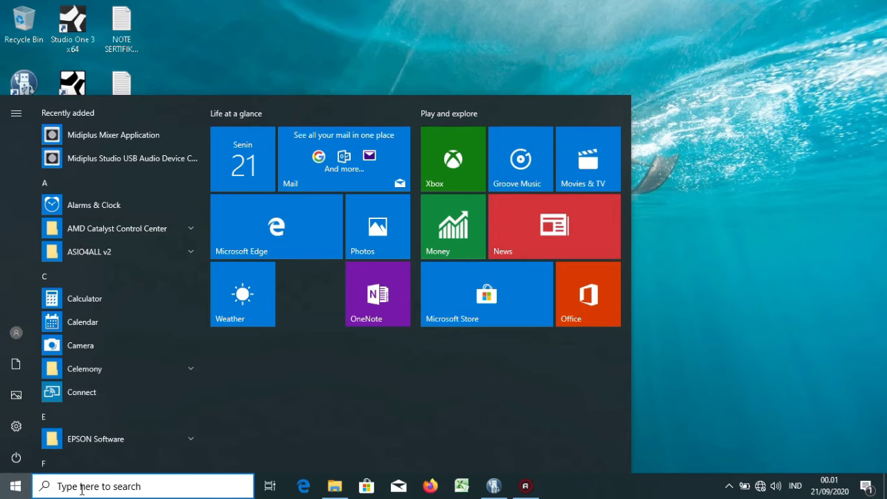
left_click(56, 486)
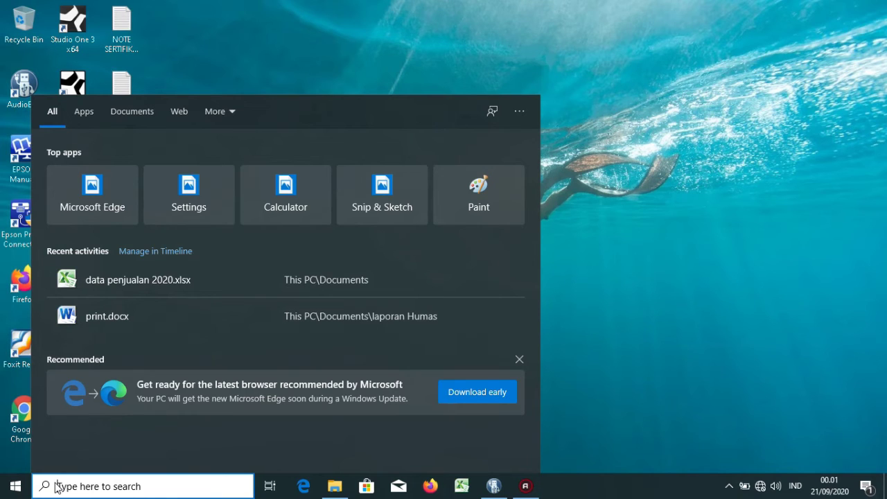
type("e")
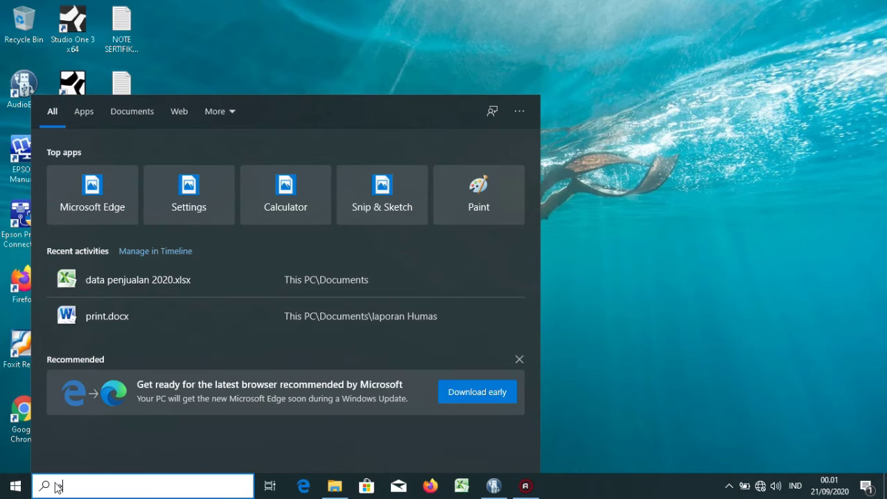
type("xcel")
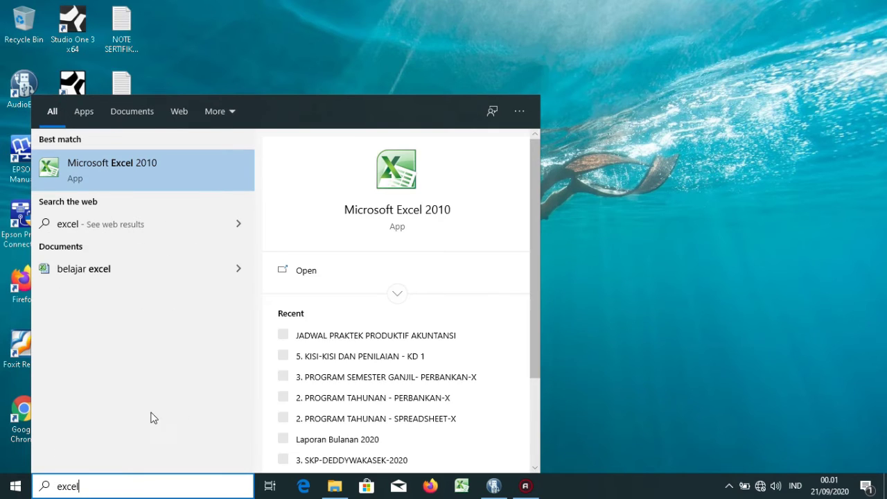
left_click(108, 178)
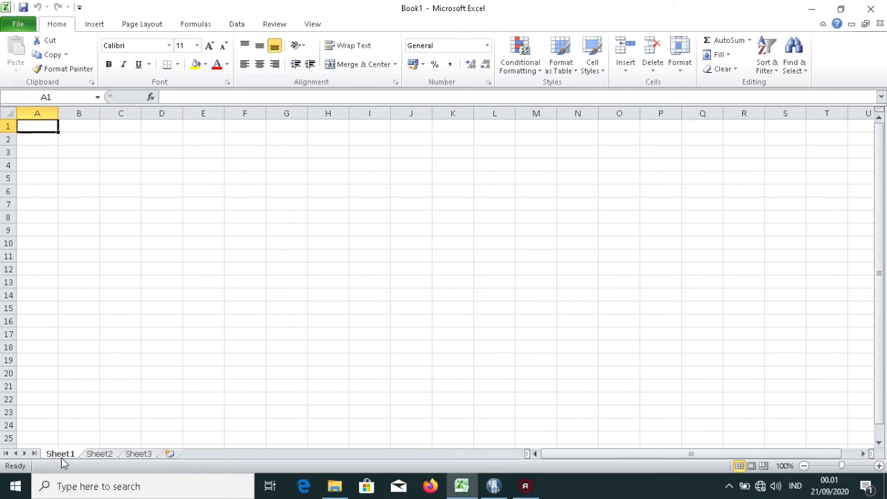
Step: Switch repeatedly between Sheet1, Sheet2 and Sheet3 of the blank workbook to examine its default worksheets
left_click(94, 457)
left_click(62, 458)
left_click(111, 457)
left_click(130, 457)
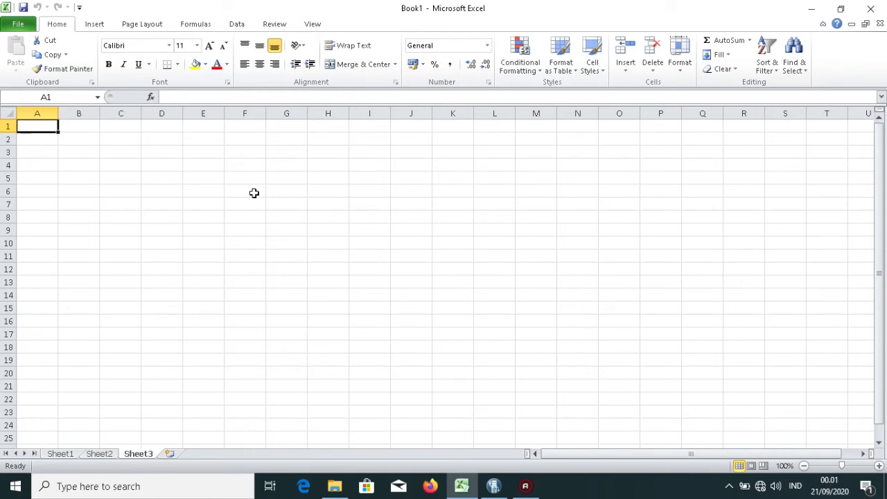
left_click(56, 456)
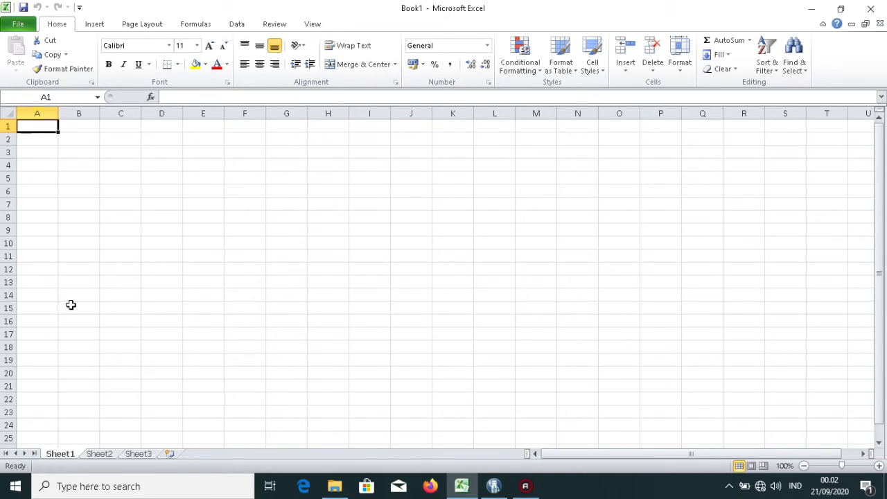
left_click(100, 457)
left_click(137, 457)
left_click(73, 456)
left_click(96, 456)
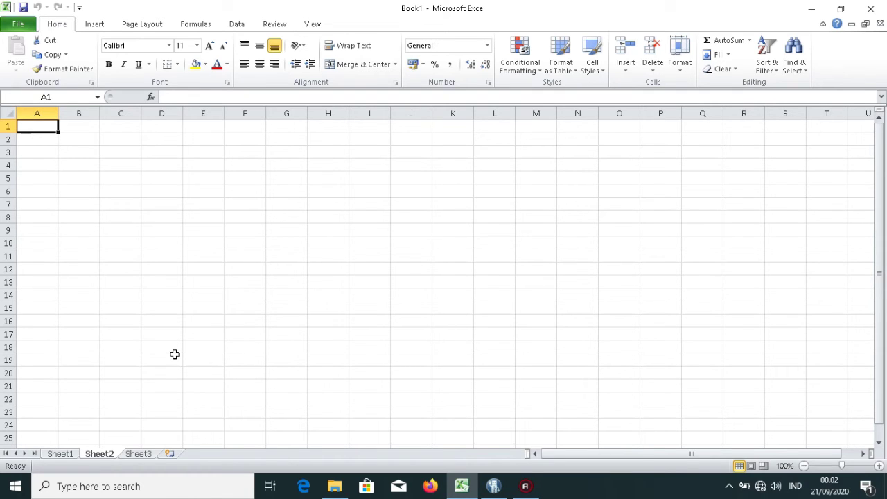
Step: Insert a new worksheet before Sheet1, and view Sheet1, Sheet2 and Sheet3 in turn
left_click(64, 459)
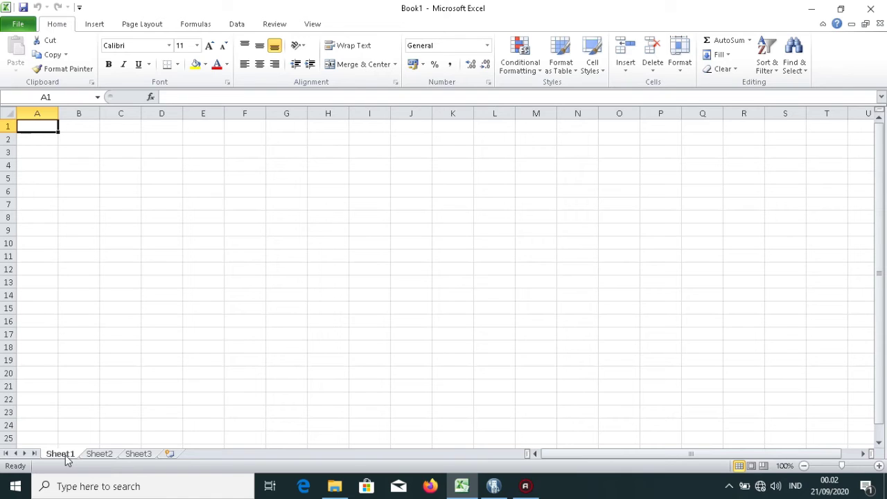
right_click(67, 460)
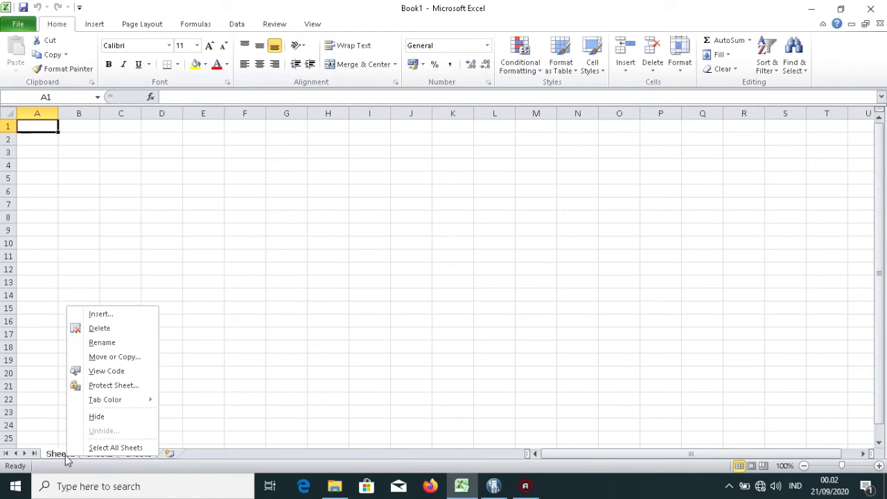
left_click(100, 319)
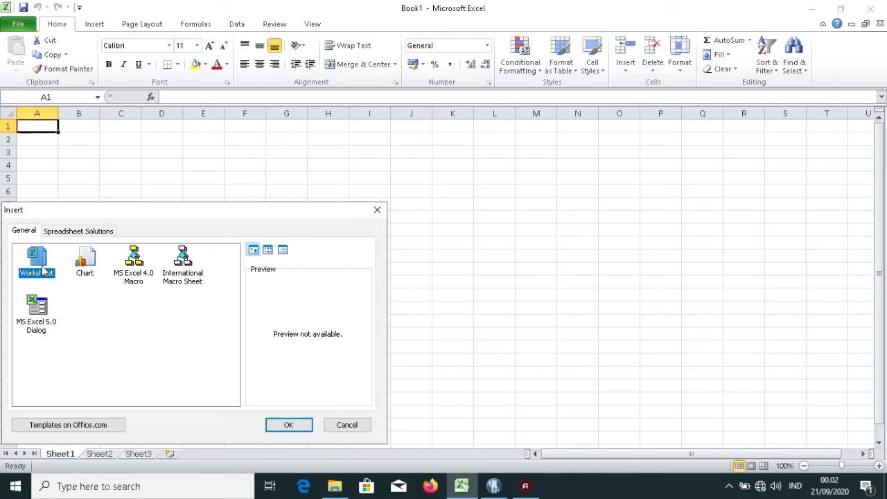
left_click(278, 427)
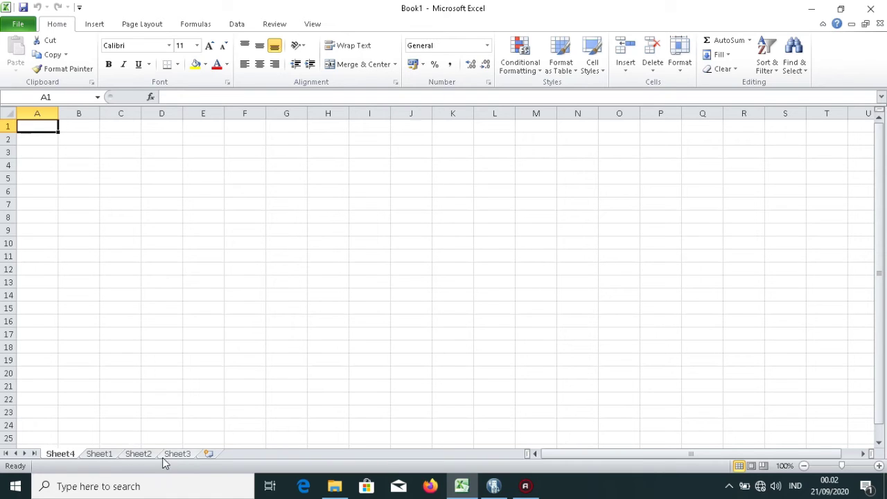
left_click(109, 459)
left_click(147, 459)
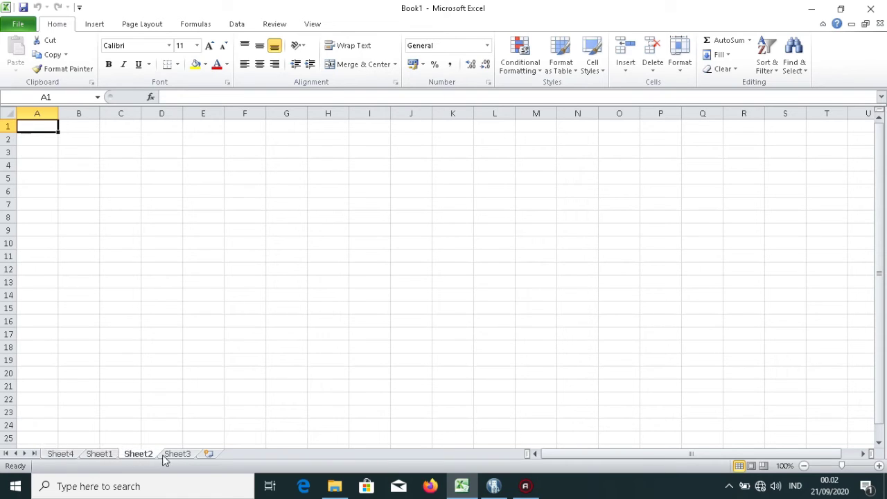
left_click(168, 459)
Step: Insert another new worksheet before Sheet4
left_click(72, 457)
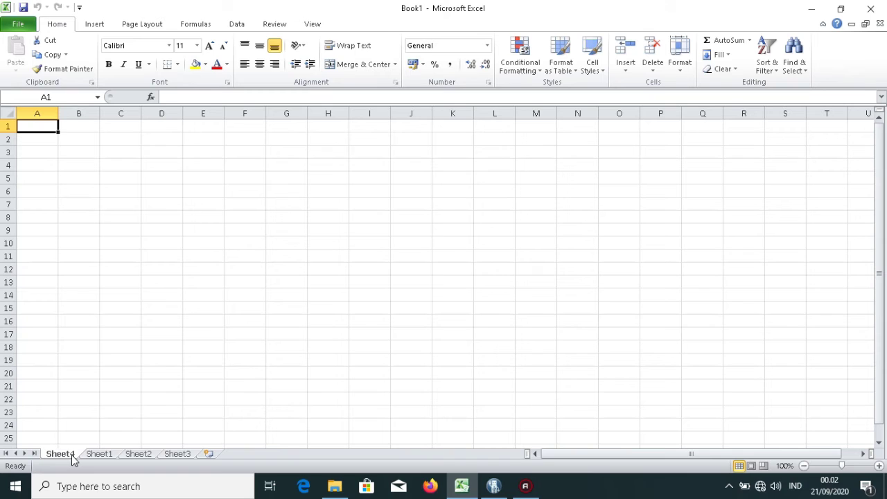
right_click(72, 459)
left_click(113, 317)
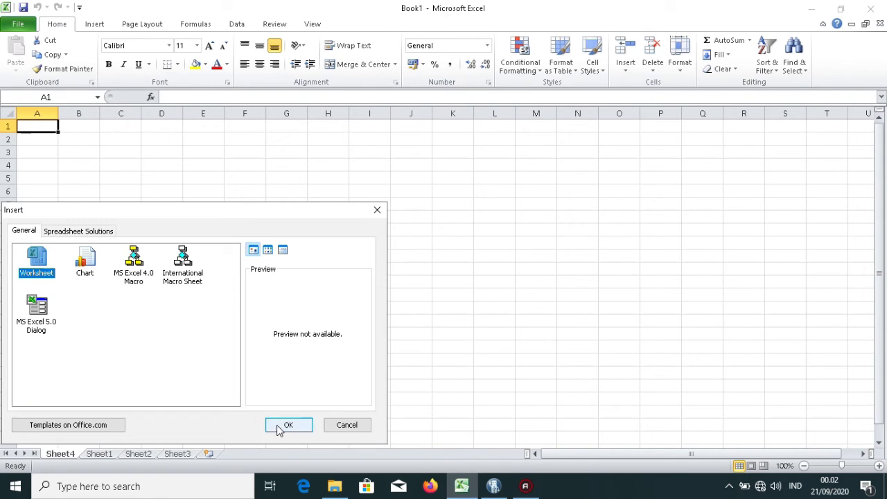
left_click(284, 426)
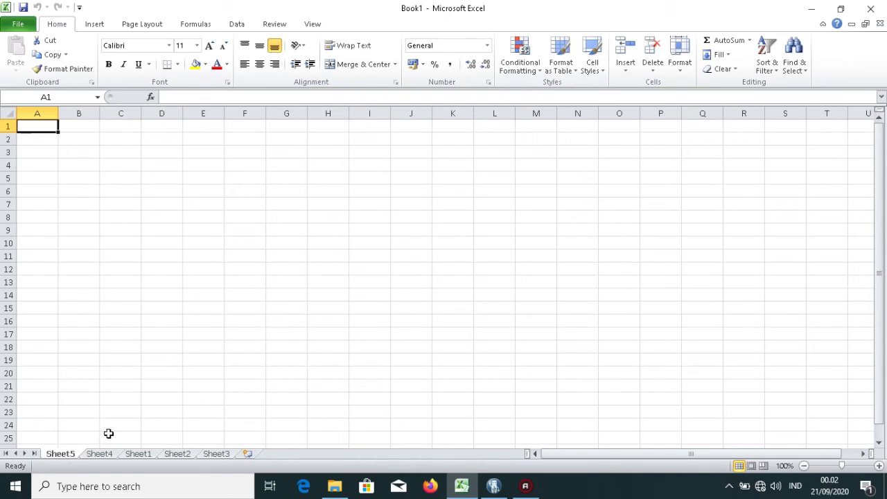
Step: Add five more blank worksheets after Sheet3, at the end of the workbook
left_click(248, 454)
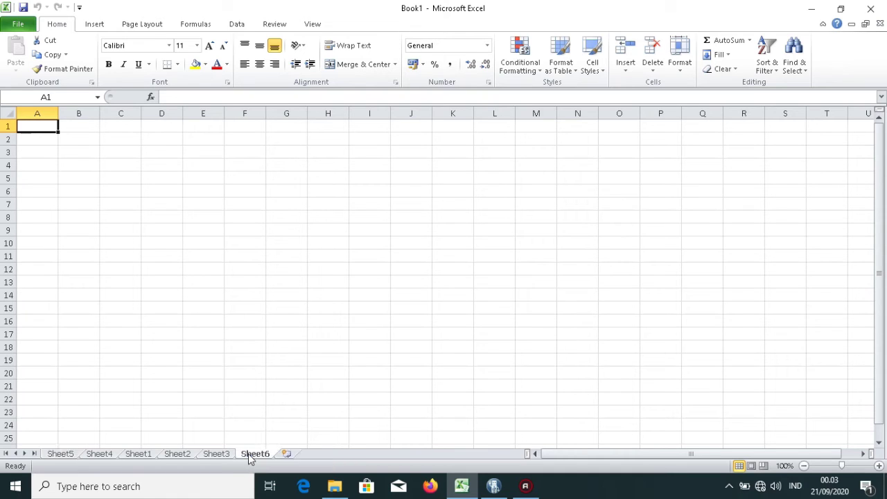
left_click(286, 454)
left_click(324, 455)
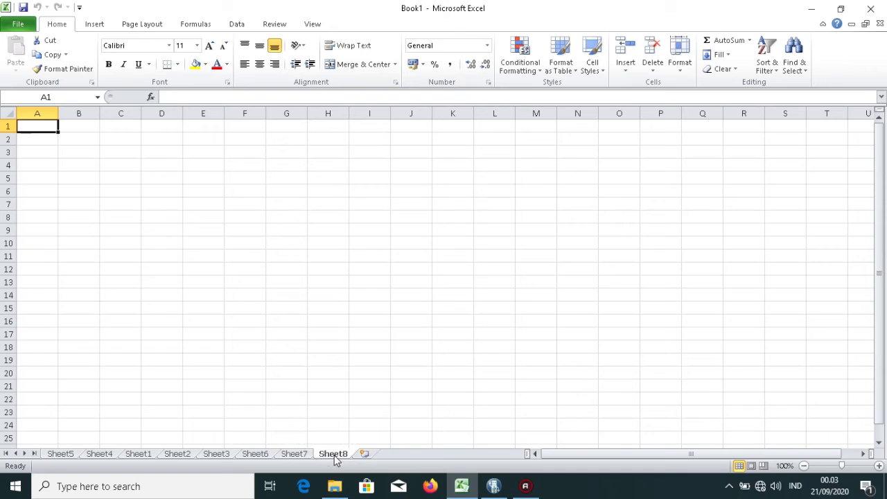
left_click(363, 454)
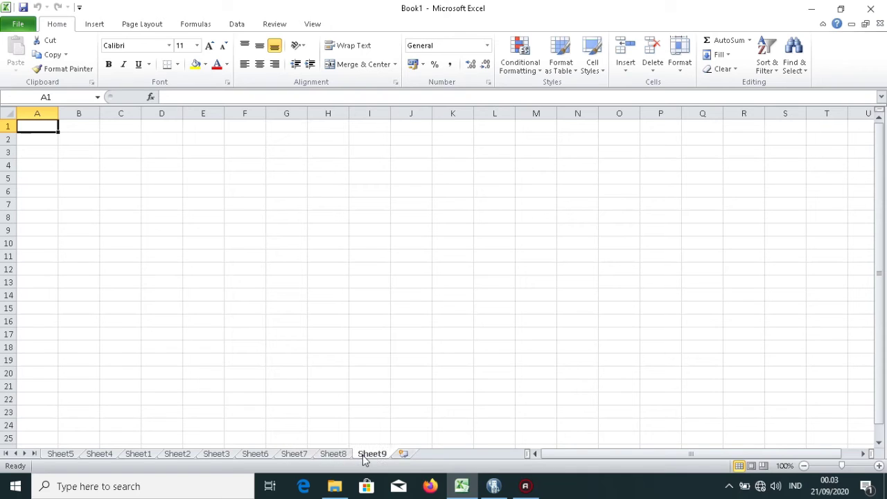
left_click(402, 456)
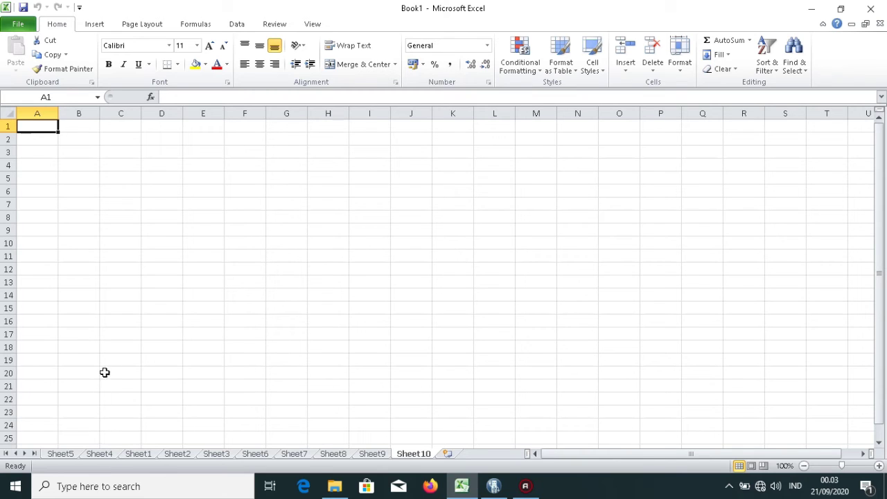
Step: Rename Sheet1 as JANUARI in capital letters
left_click(141, 455)
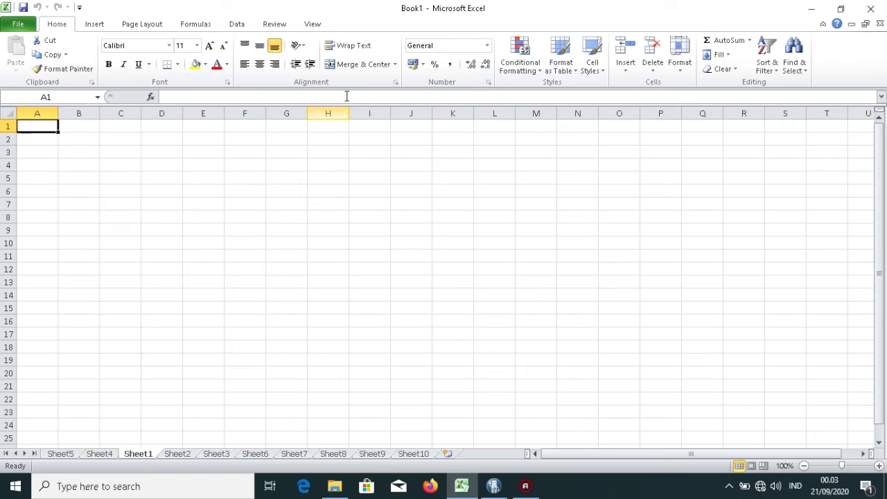
double_click(142, 454)
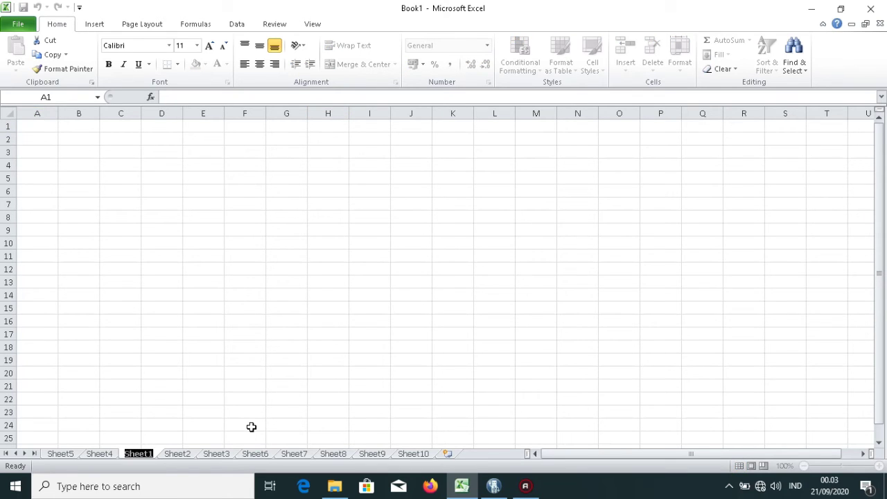
type("janu")
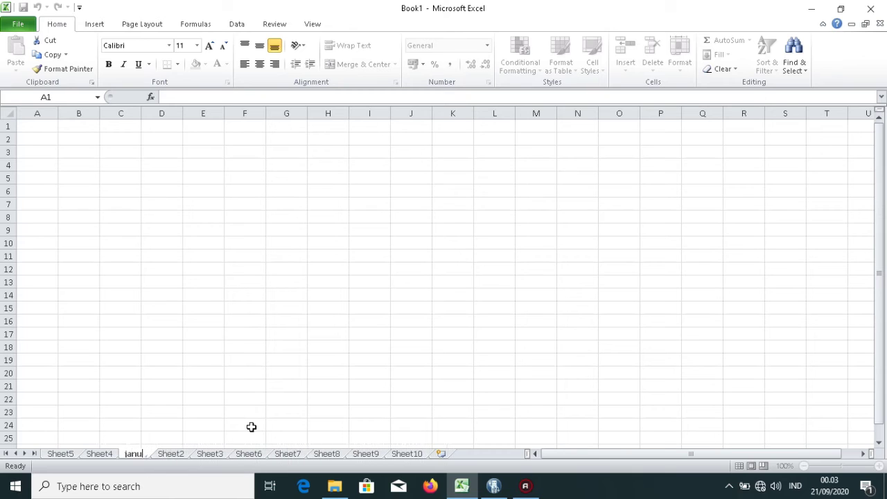
key("BackSpace")
key("BackSpace")
key("BackSpace")
key("BackSpace")
type("JANUARI")
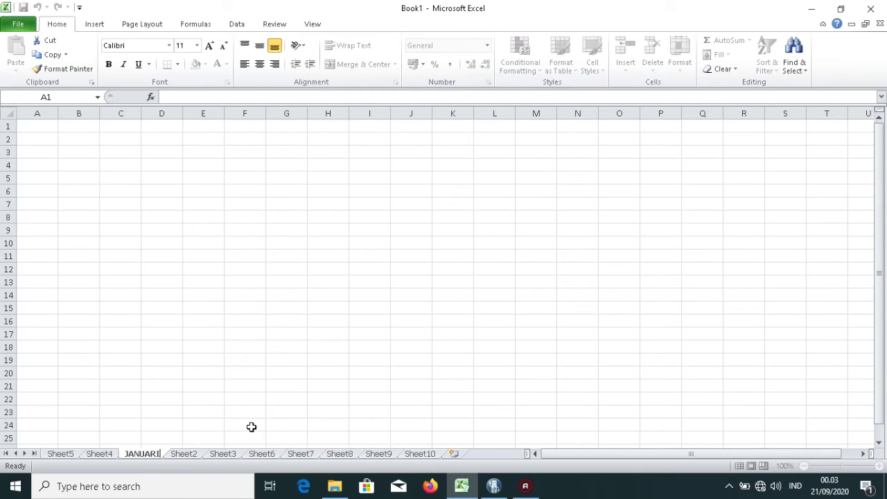
key("Return")
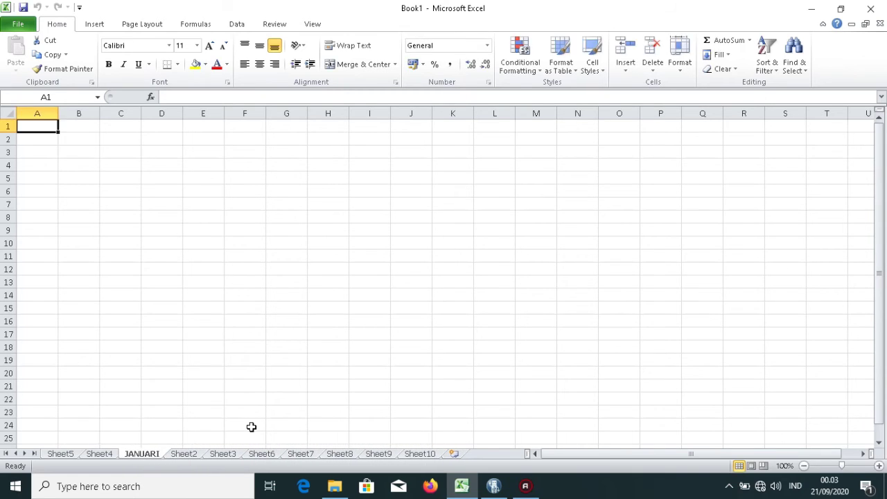
double_click(152, 457)
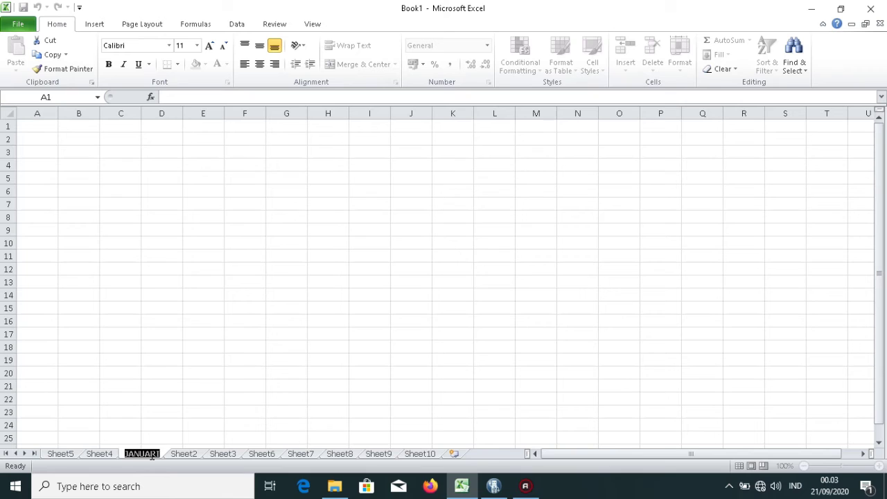
left_click(152, 456)
double_click(152, 456)
left_click(185, 456)
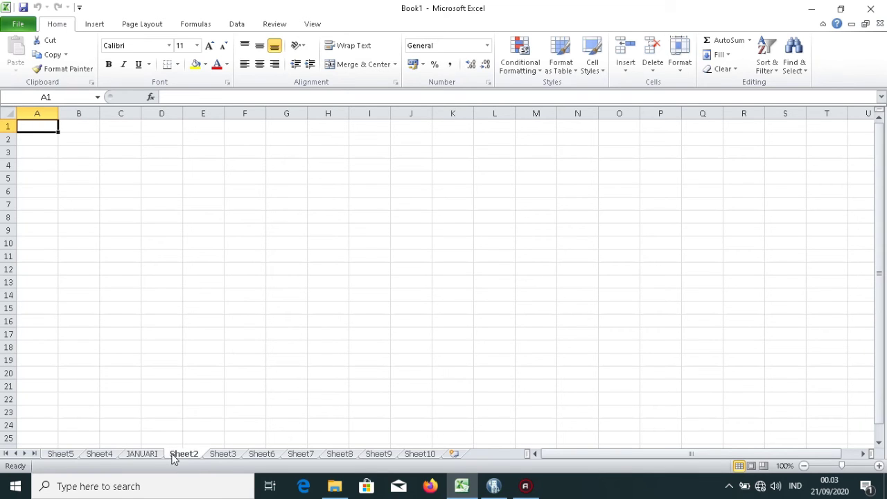
right_click(186, 456)
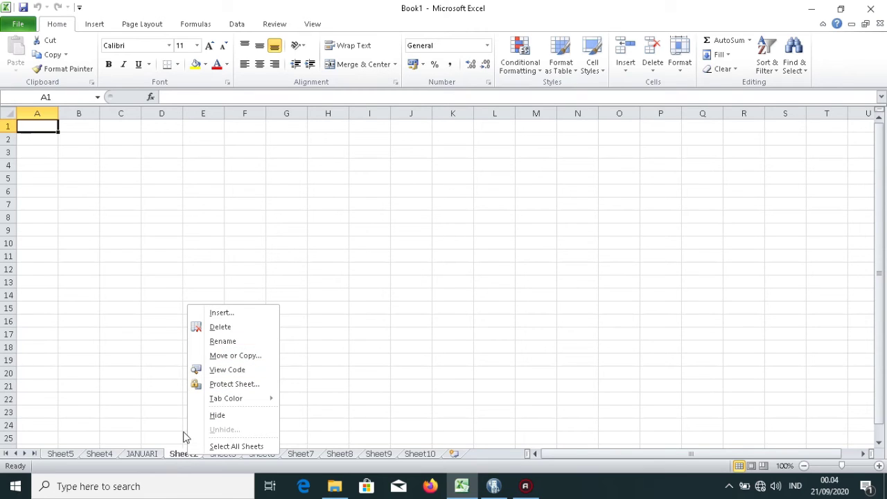
left_click(173, 456)
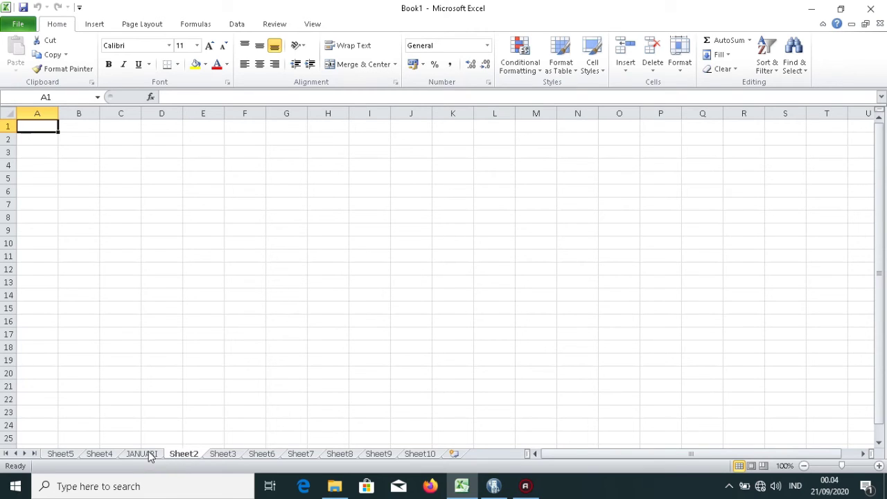
left_click(147, 455)
Step: Rename Sheet2 as FEBRUARI
left_click(179, 458)
right_click(180, 456)
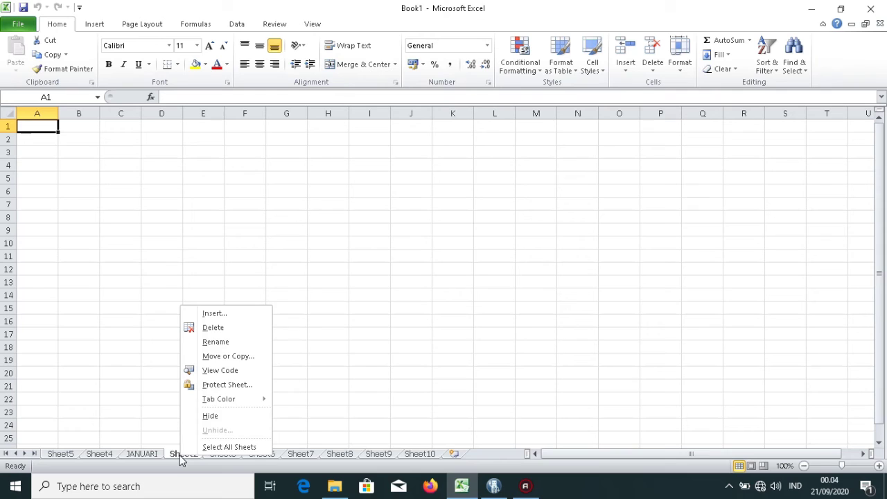
left_click(219, 346)
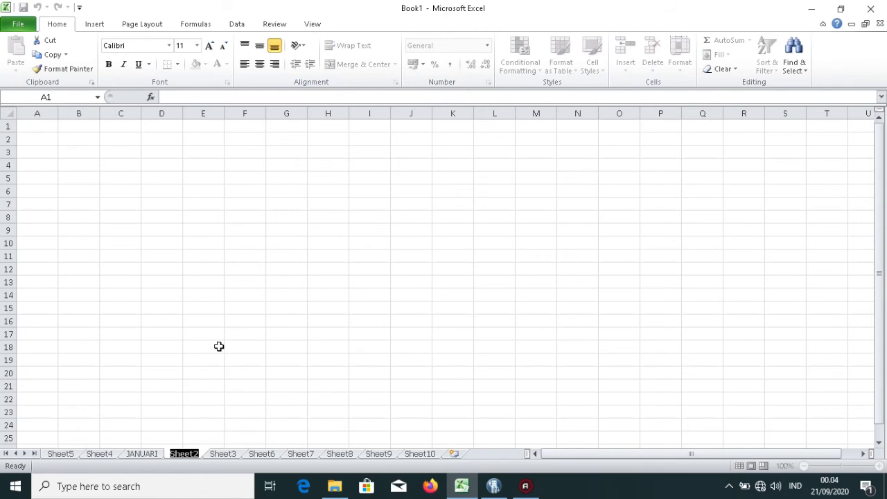
type("FE")
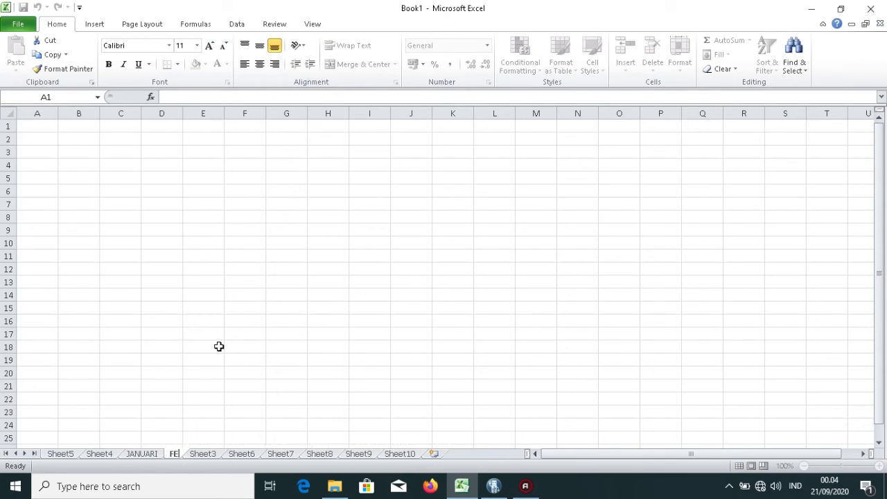
type("BRUARI")
key("Return")
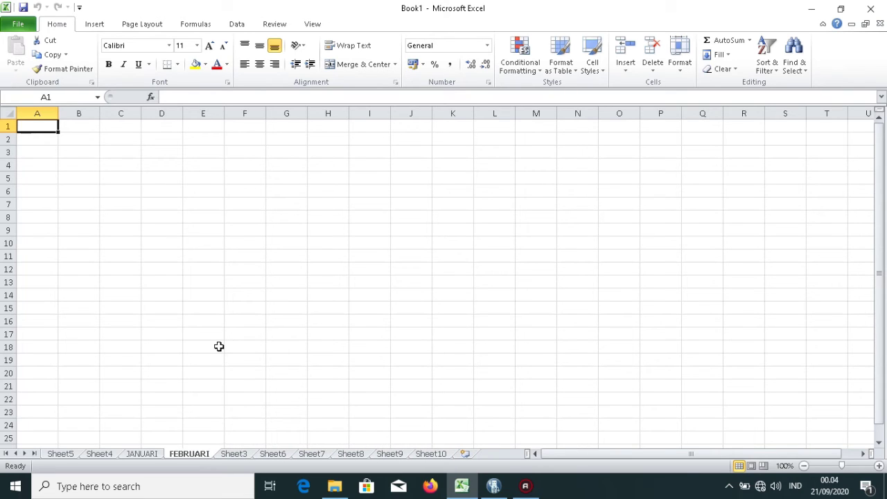
Step: Rename Sheet3 as MARET, and view the JANUARI, FEBRUARI and MARET sheets in turn
right_click(226, 458)
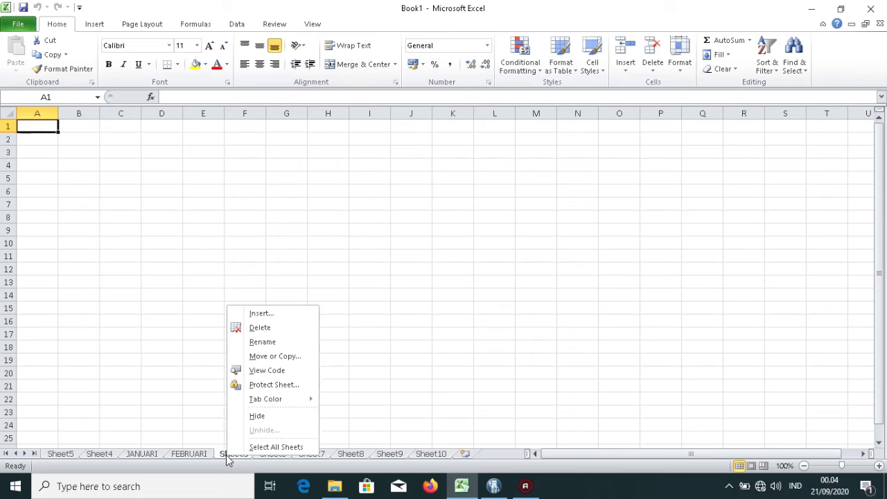
left_click(274, 342)
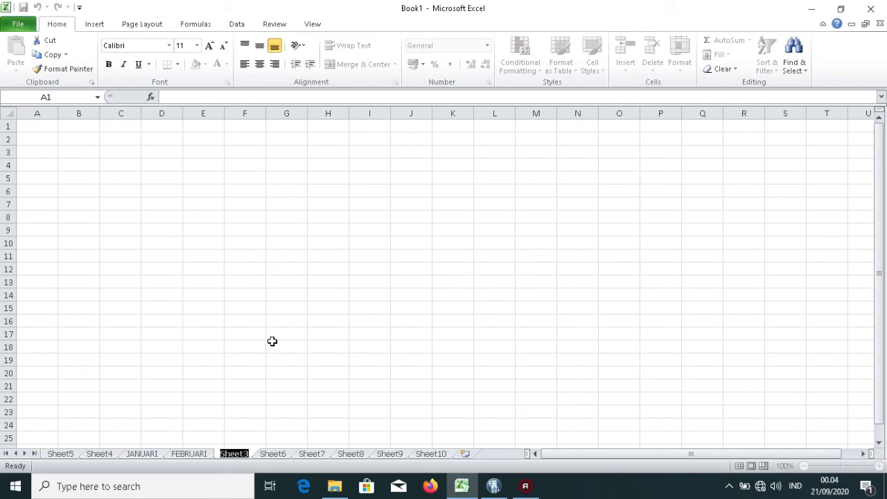
type("MA")
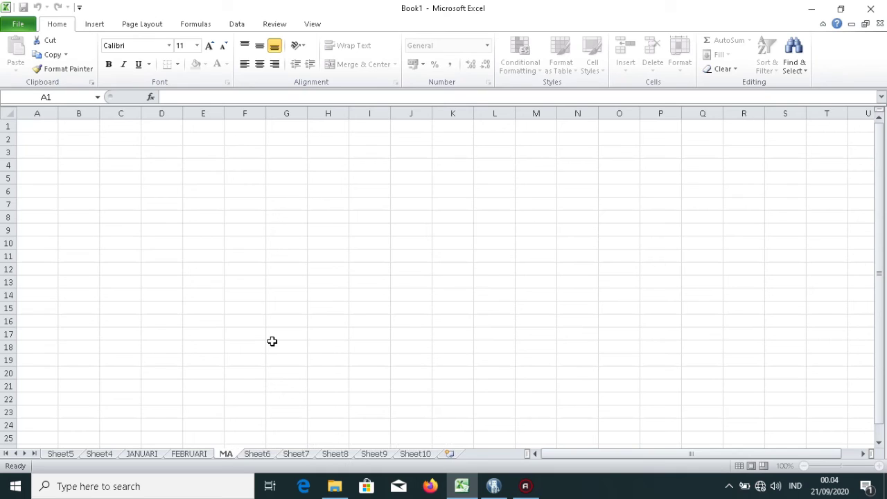
type("RET")
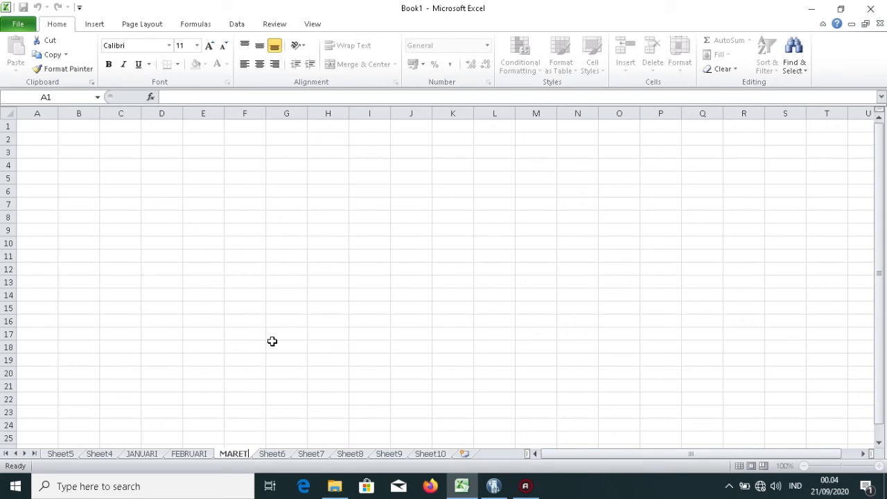
key("Return")
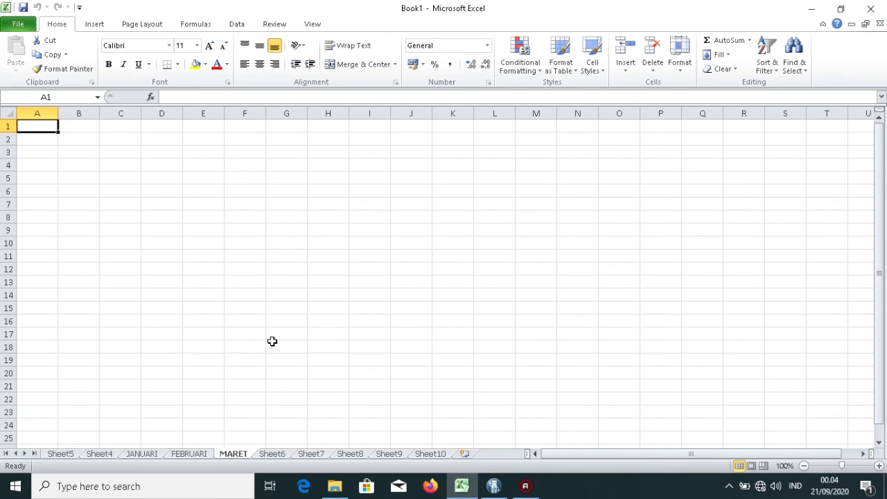
left_click(150, 455)
left_click(185, 454)
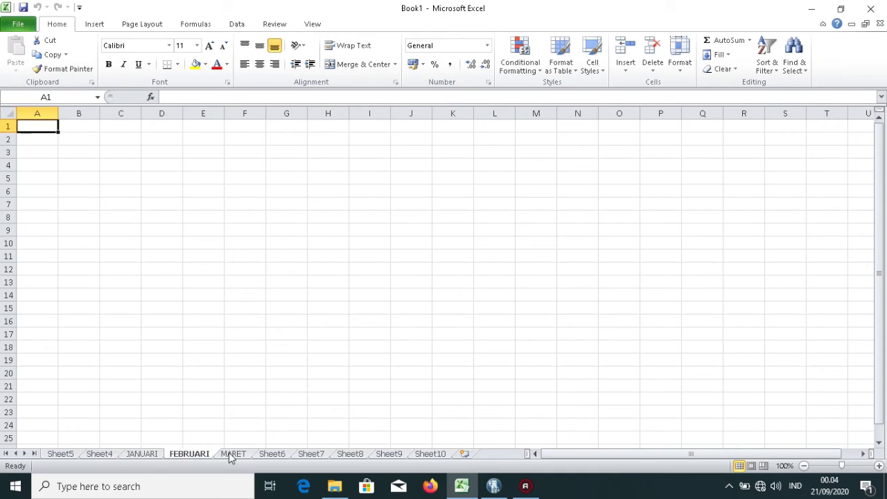
left_click(233, 455)
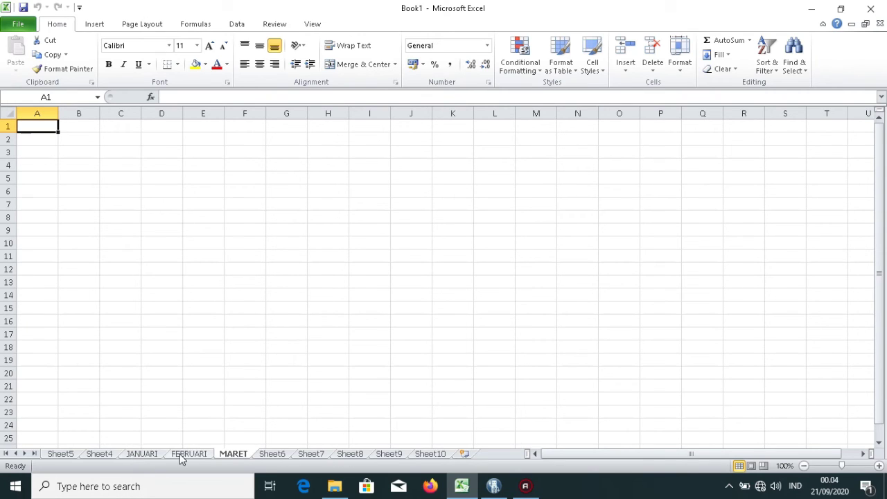
Step: Delete the Sheet5 worksheet from the workbook
left_click(62, 454)
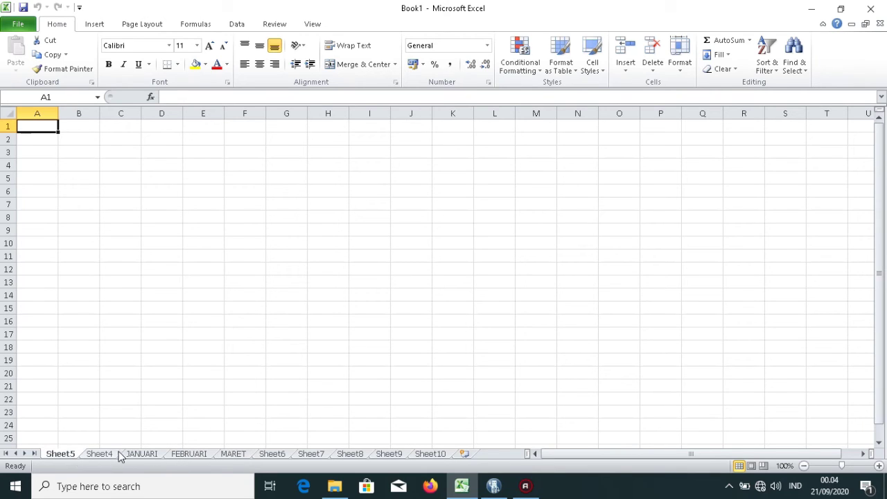
right_click(72, 460)
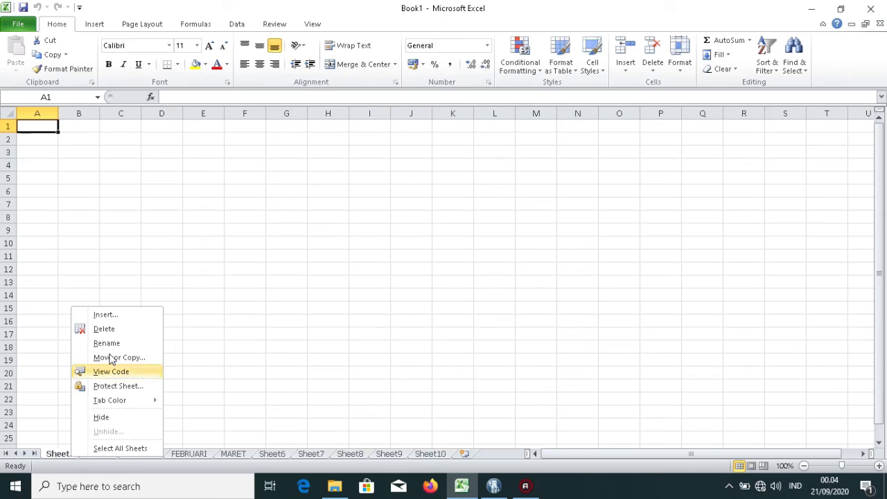
left_click(111, 330)
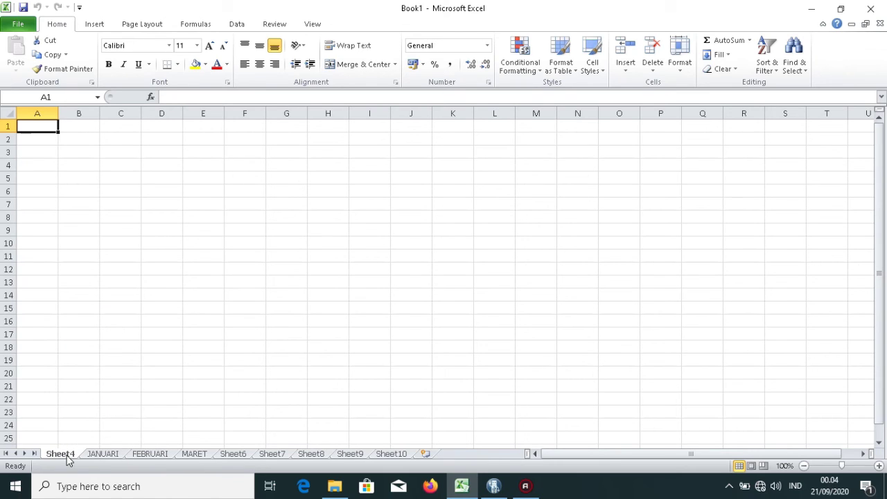
Step: Delete the Sheet4 and Sheet6 worksheets from the workbook
right_click(68, 461)
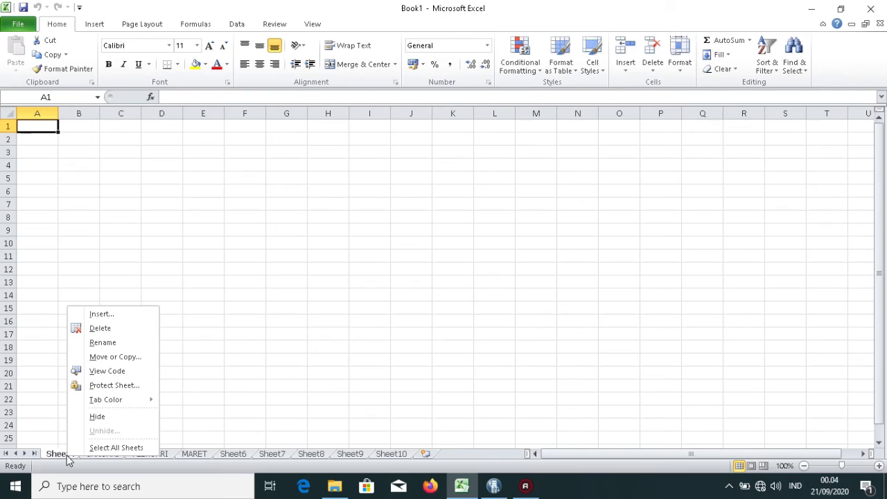
left_click(108, 331)
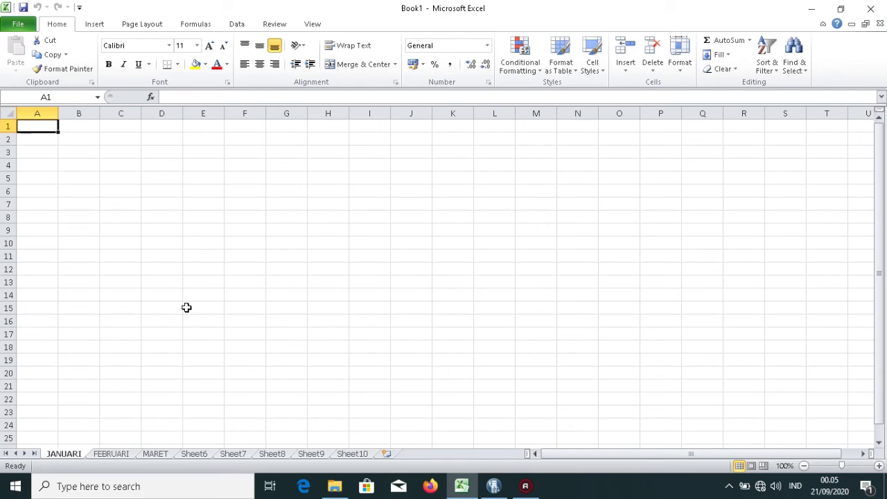
left_click(198, 455)
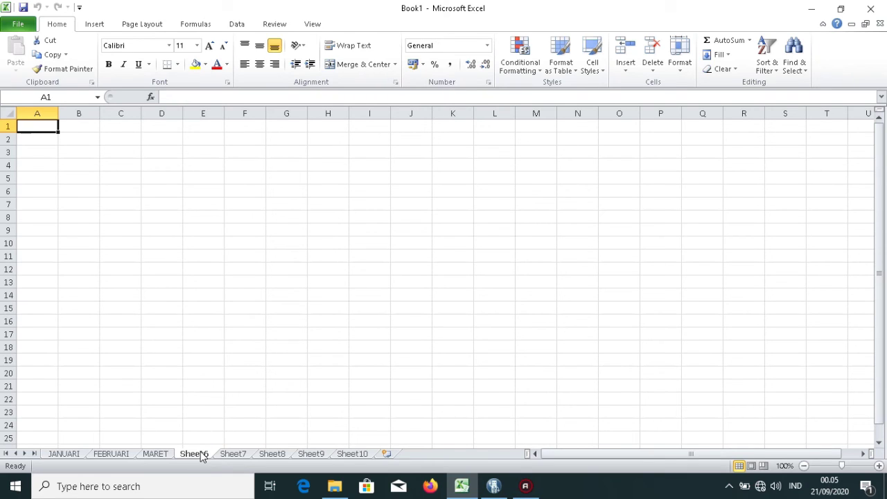
right_click(202, 456)
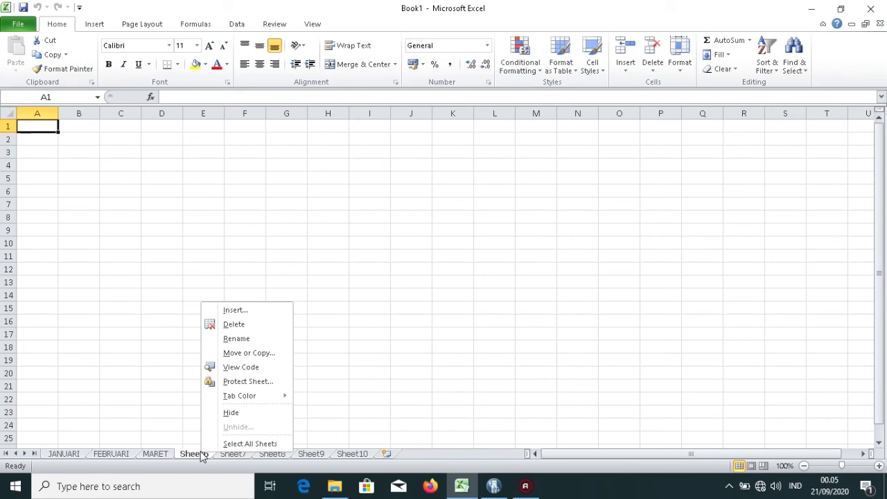
left_click(241, 327)
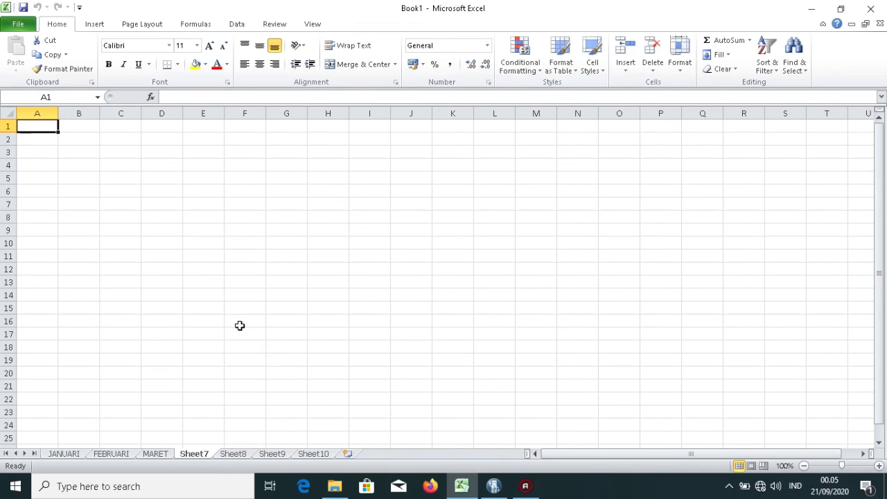
Step: Delete the Sheet7, Sheet8, Sheet9 and Sheet10 worksheets one after another
right_click(200, 453)
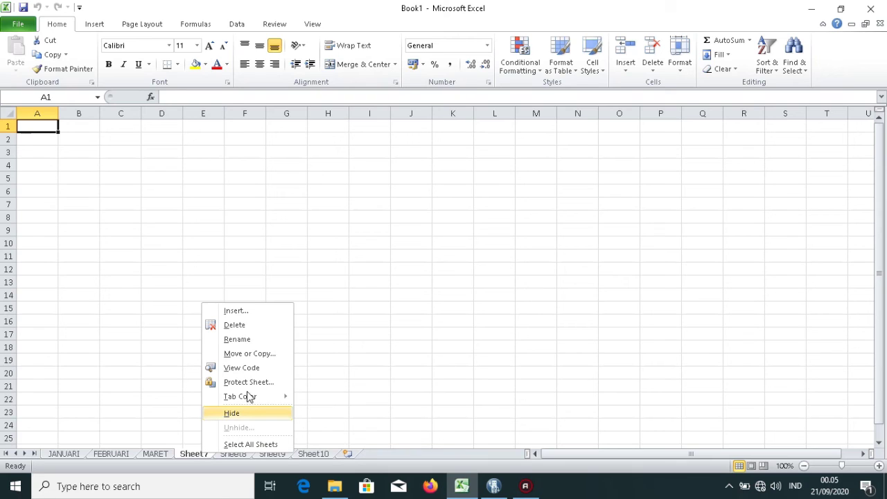
left_click(251, 326)
right_click(200, 456)
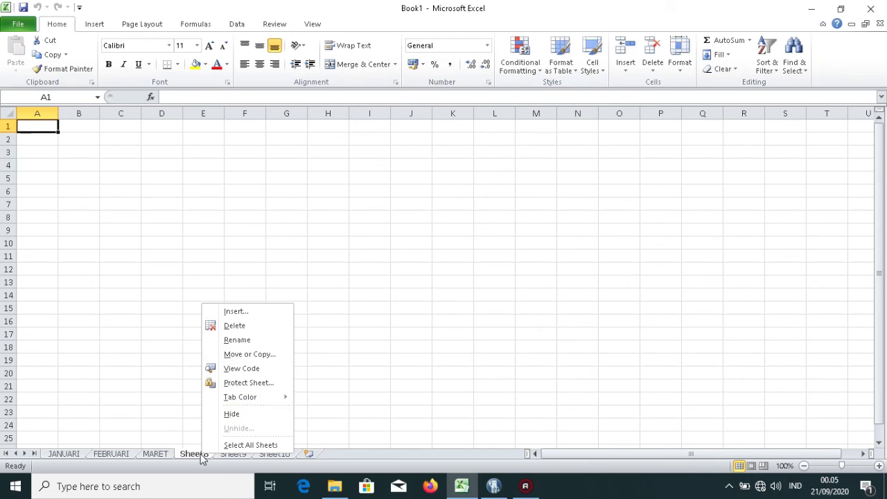
left_click(239, 327)
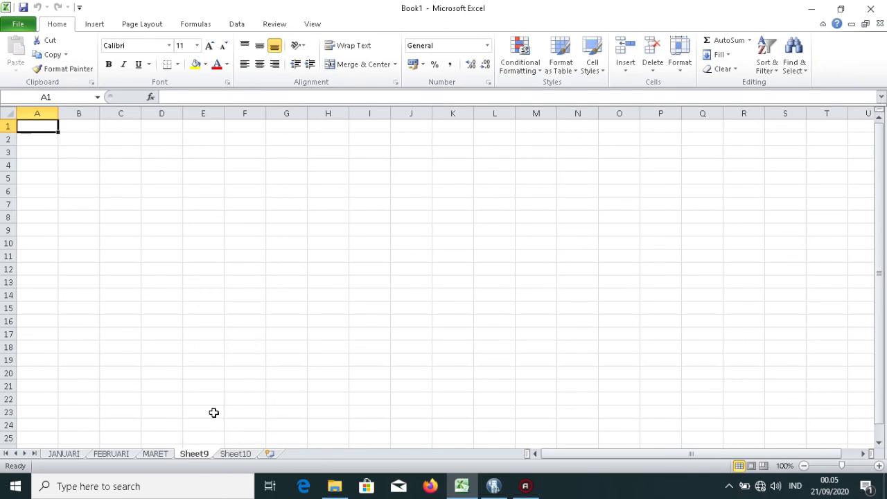
right_click(199, 457)
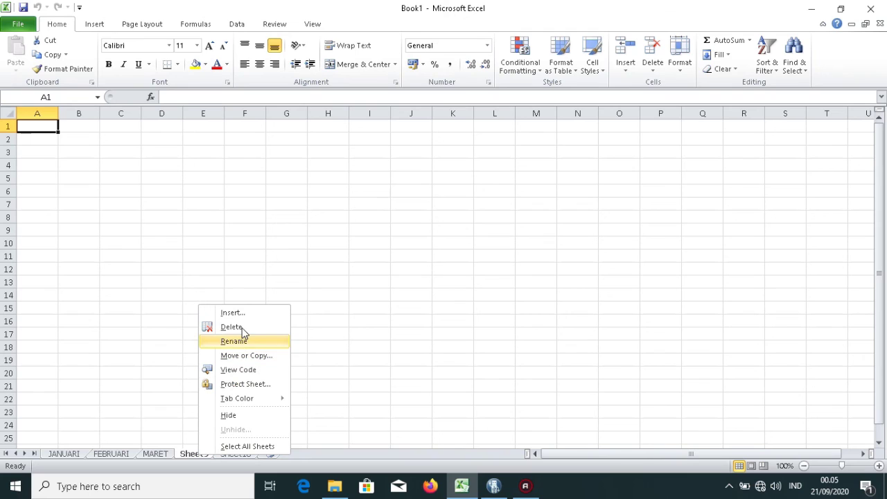
left_click(240, 326)
right_click(199, 457)
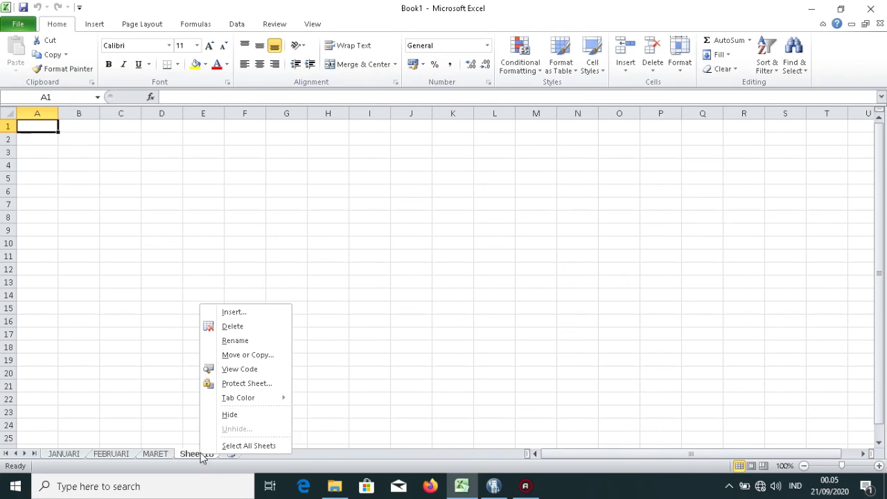
left_click(233, 327)
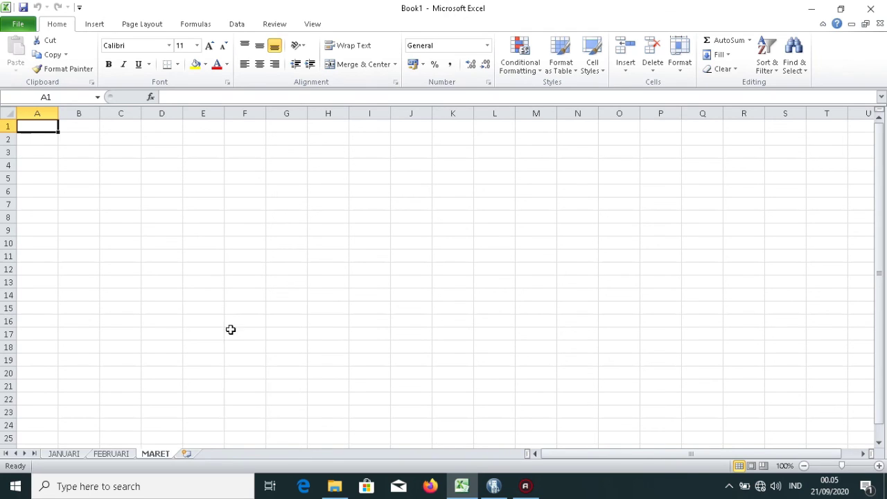
Step: Insert a new blank worksheet directly before the MARET sheet
right_click(160, 456)
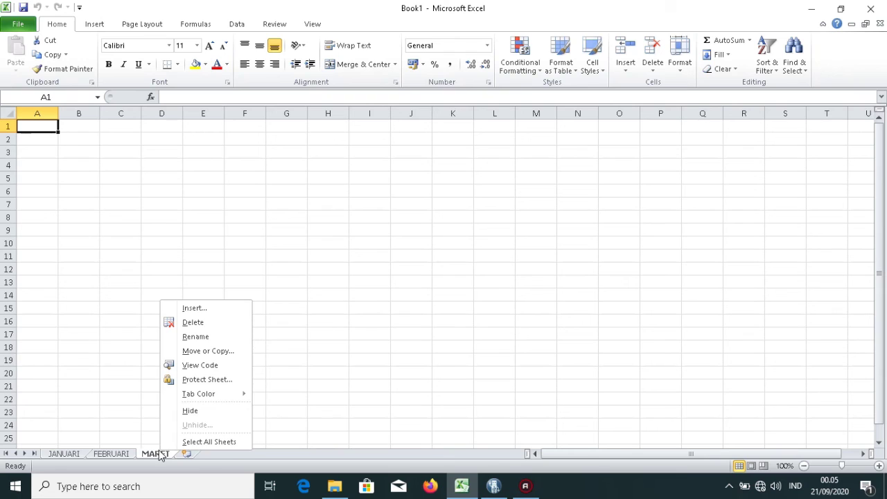
left_click(195, 309)
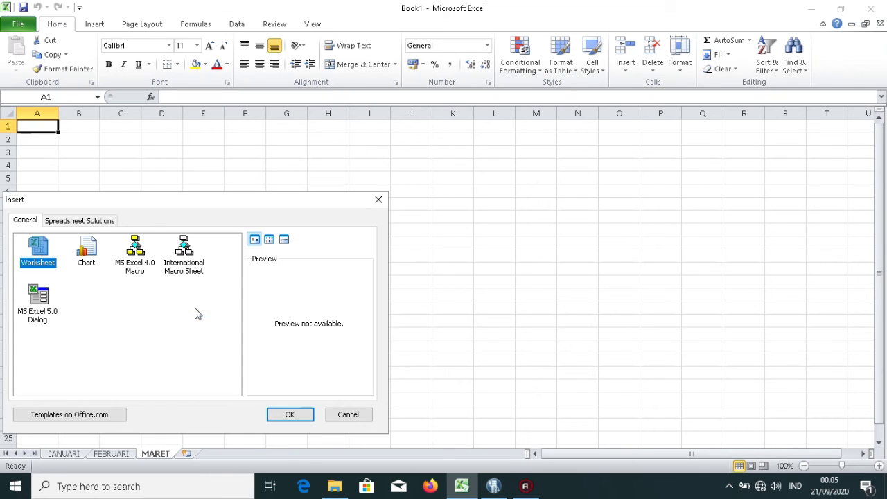
left_click(289, 414)
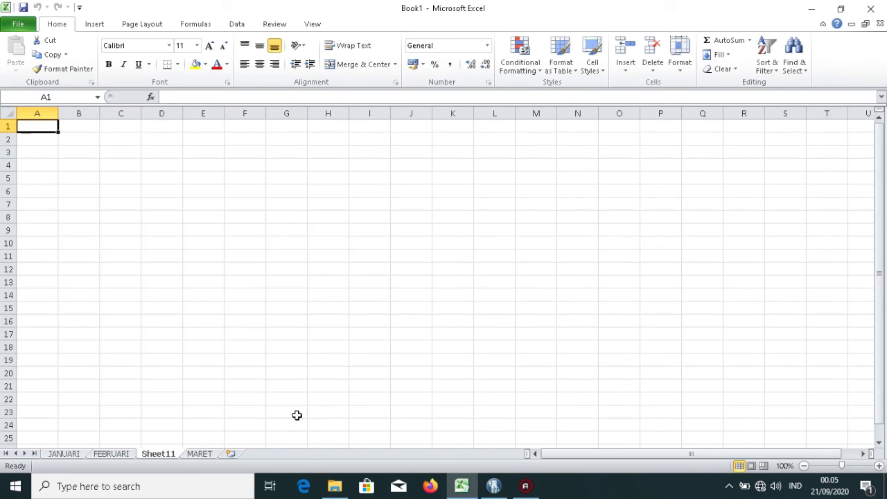
Step: Rename the new worksheet between FEBRUARI and MARET as APRIL
right_click(167, 459)
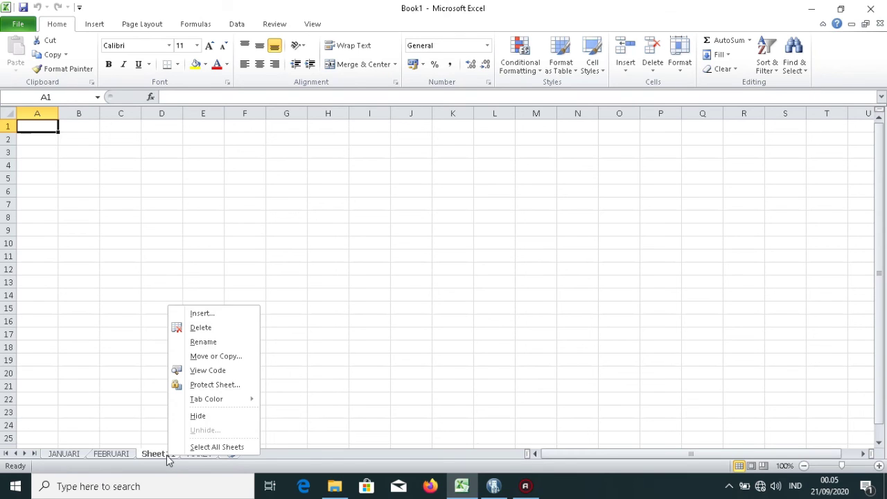
left_click(201, 345)
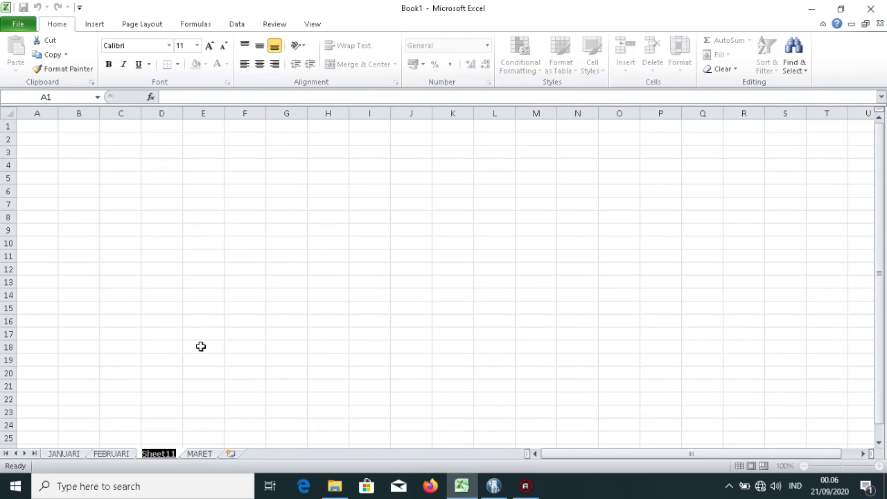
type("AP")
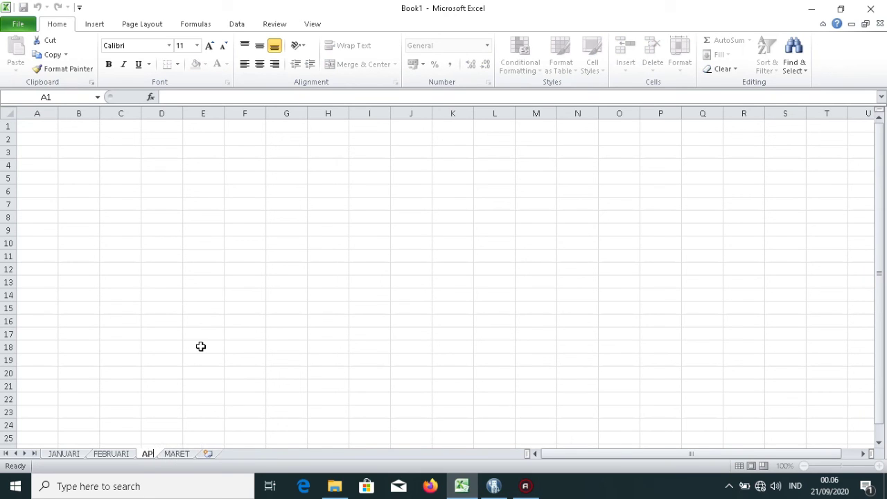
type("RIL")
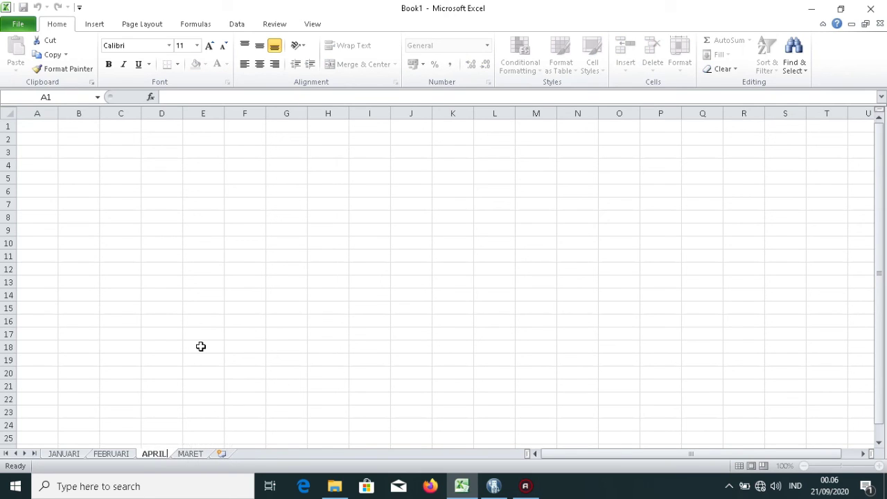
key("Return")
Step: Enter a comma in cell A1 of the APRIL sheet, and view the JANUARI, FEBRUARI, APRIL and MARET sheets in turn
type(",")
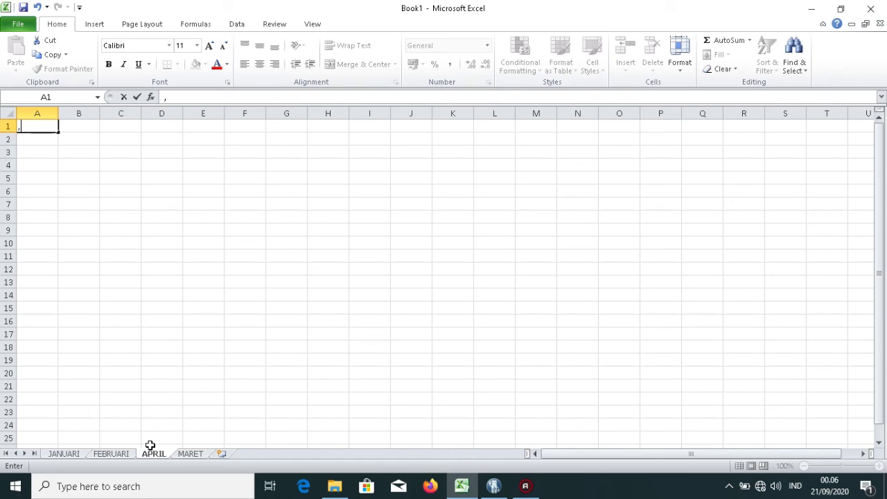
left_click(65, 455)
left_click(113, 456)
left_click(155, 456)
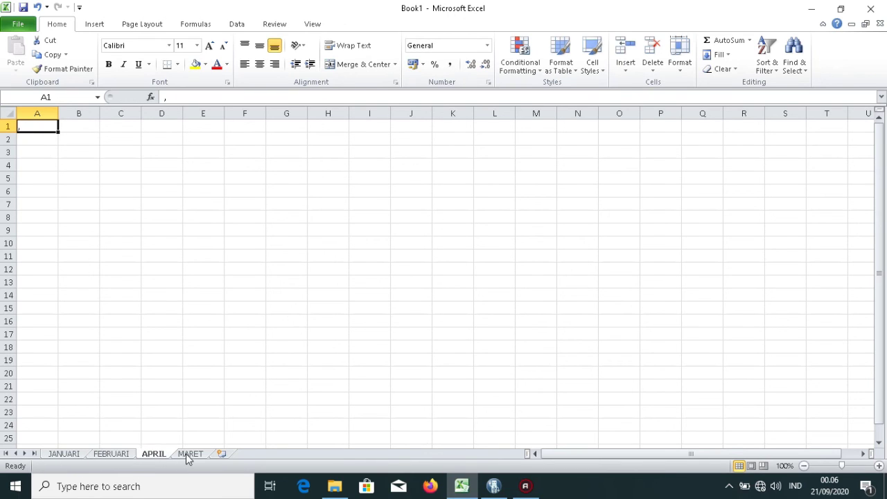
left_click(190, 455)
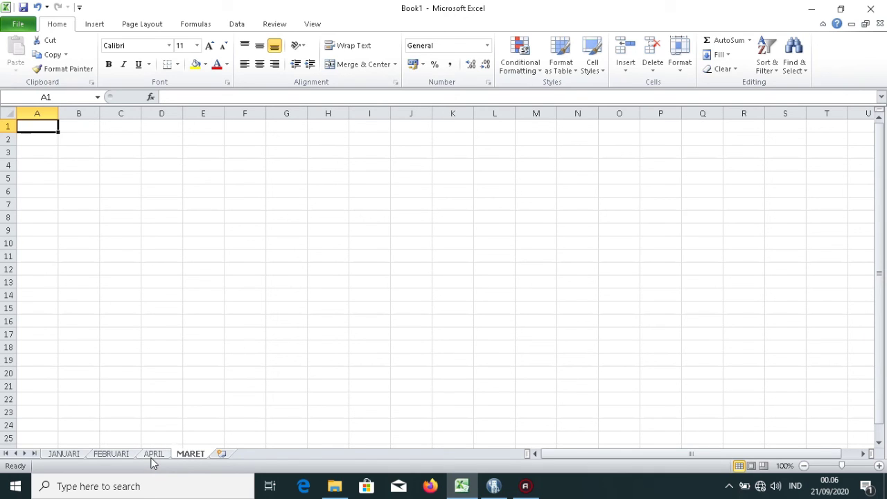
Step: Move the APRIL sheet after MARET, return it before MARET, and move it after MARET again as the last sheet
left_click(155, 457)
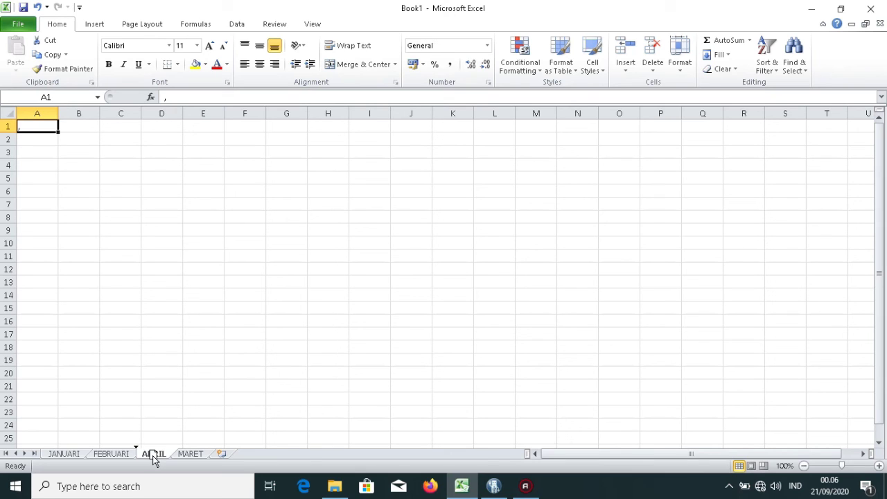
mouse_move(152, 453)
left_mouse_down()
mouse_move(176, 441)
mouse_move(234, 442)
left_mouse_up()
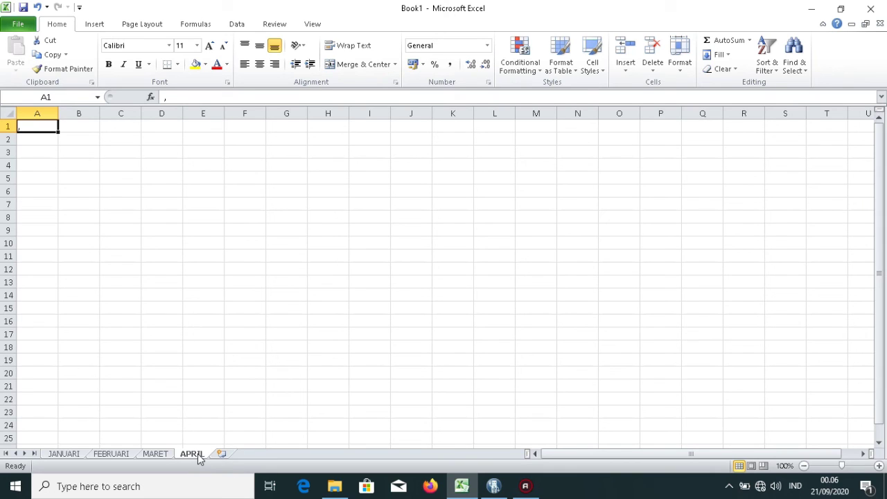
mouse_move(197, 457)
left_mouse_down()
mouse_move(197, 437)
mouse_move(159, 439)
left_mouse_up()
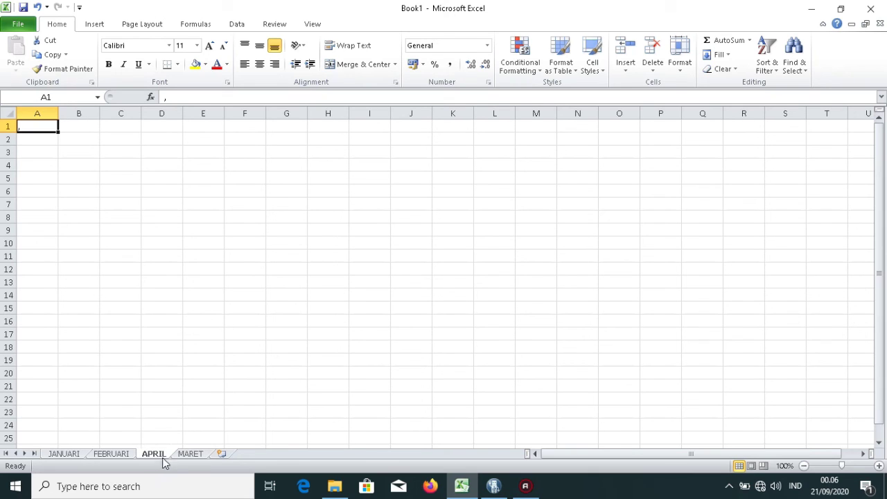
left_click_drag(164, 459, 226, 437)
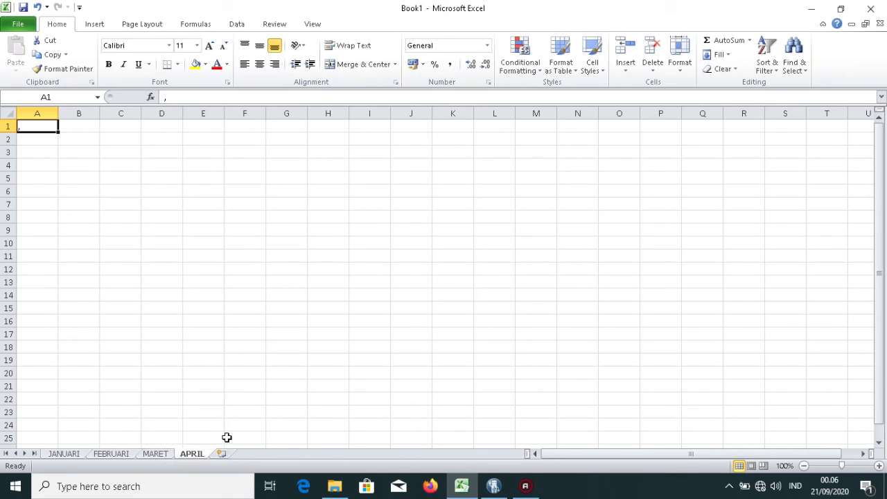